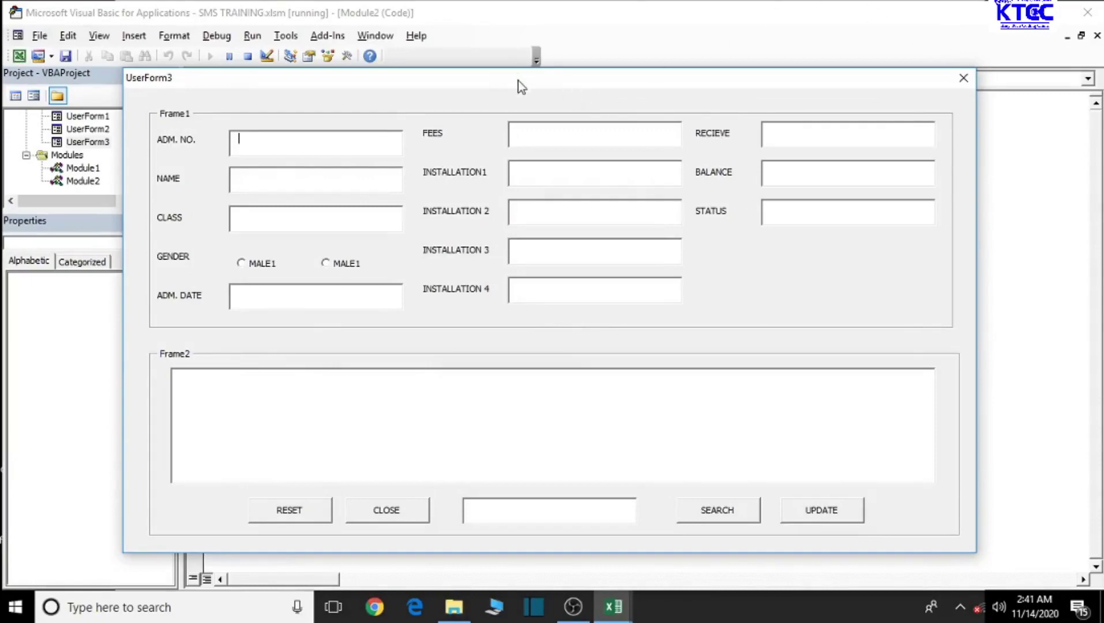
- Move the running UserForm3 student fees form aside and close it to return to design
left_click_drag(516, 79, 571, 77)
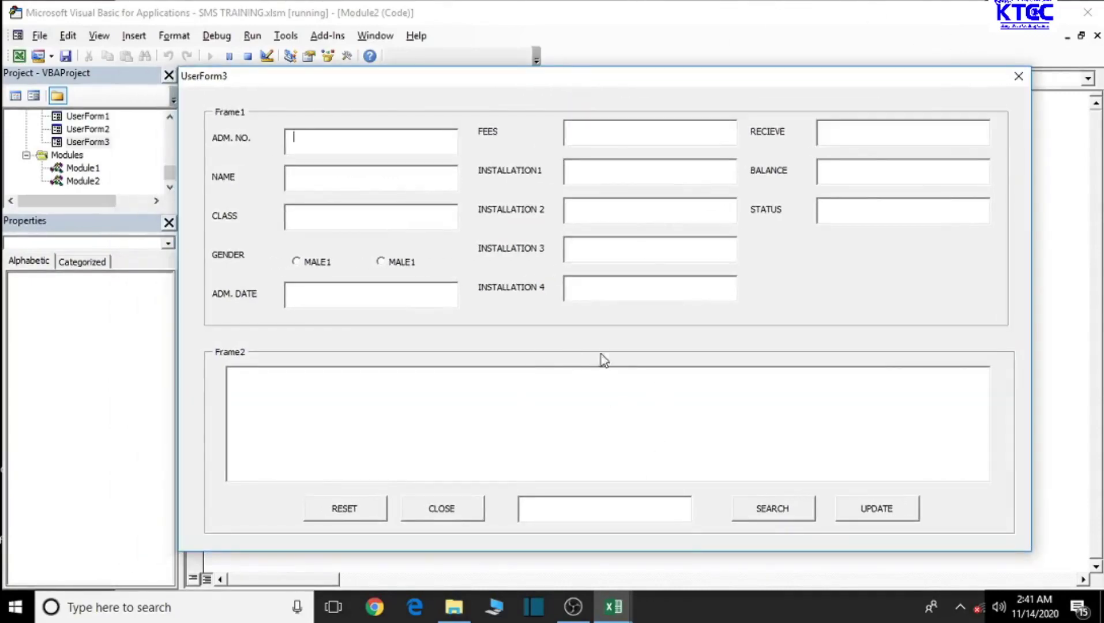
left_click(1017, 77)
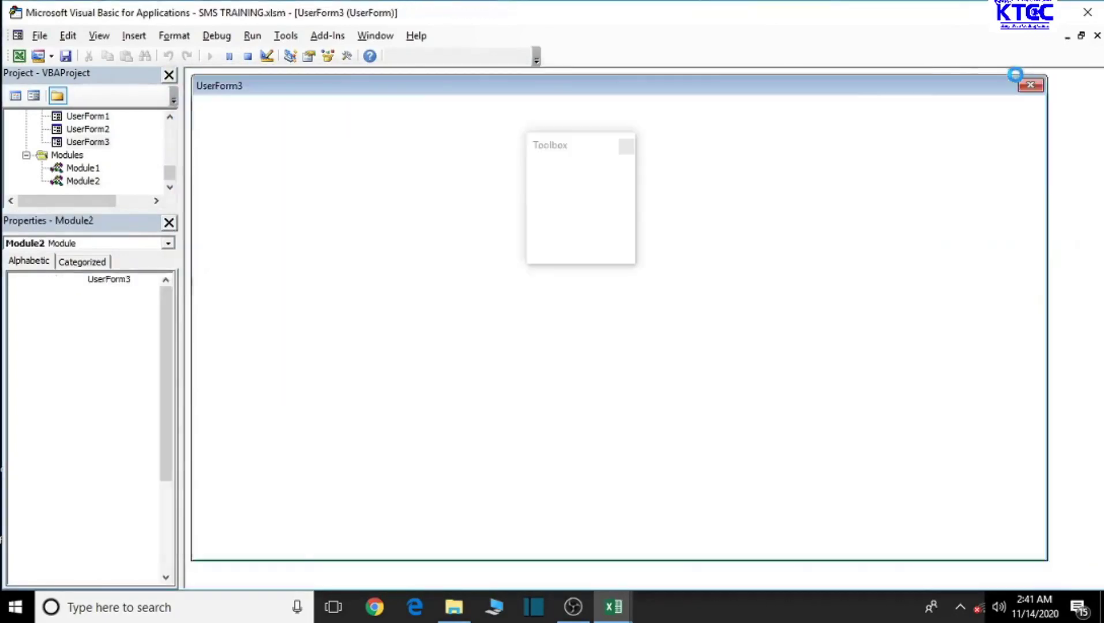
- Edit the gender option captions in place to read FEMALE and MALE
left_click(421, 275)
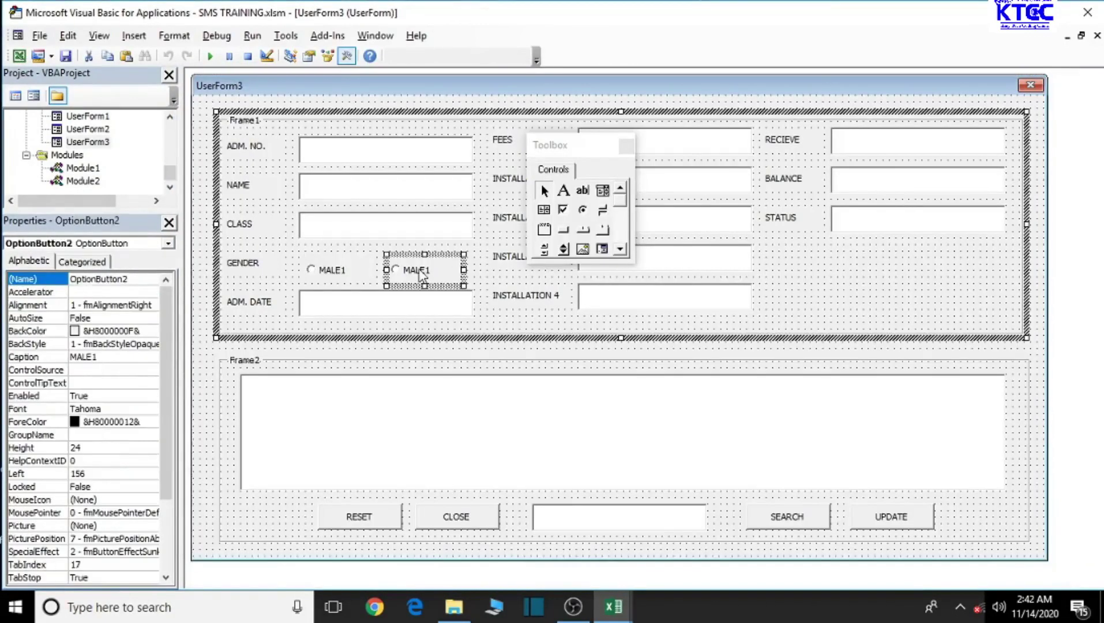
left_click(433, 278)
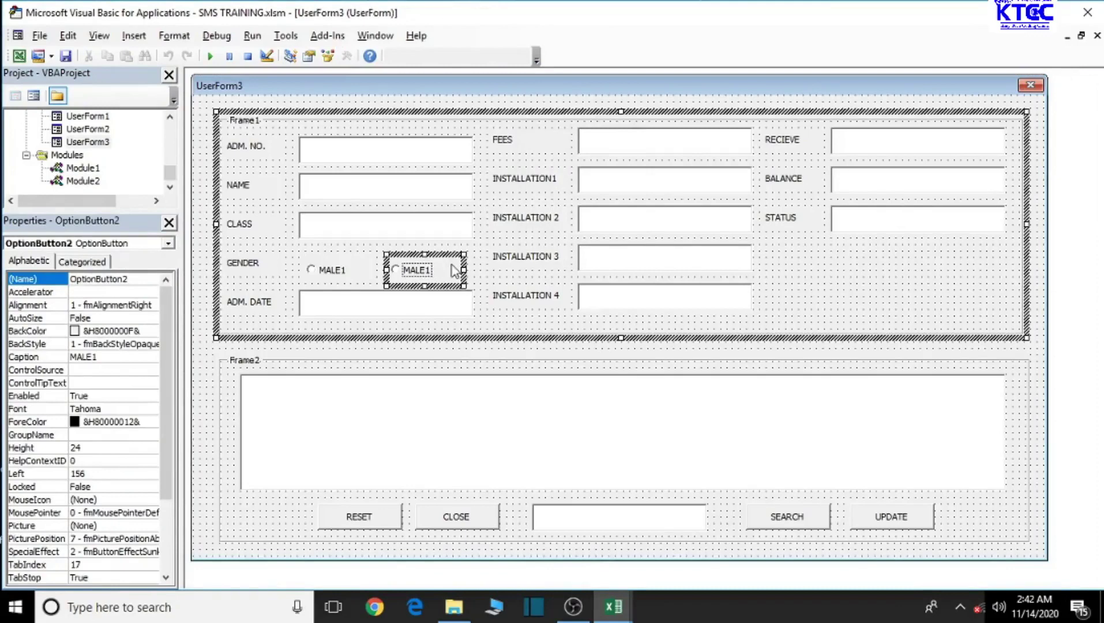
key("BackSpace")
key("Home")
type("FE")
left_click(357, 273)
double_click(356, 273)
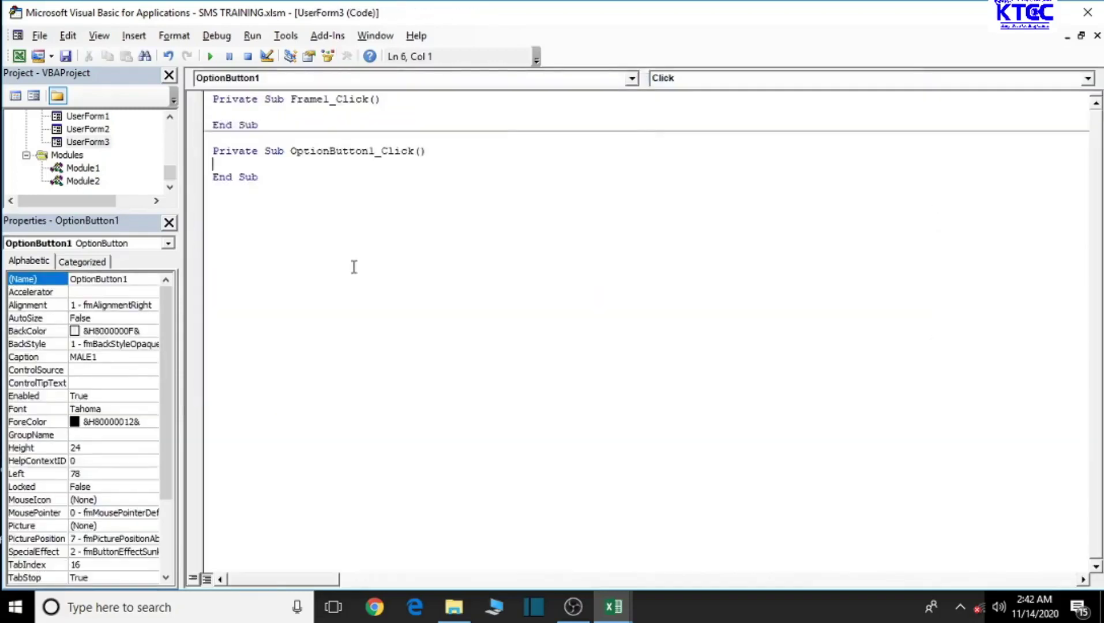
left_click(1098, 36)
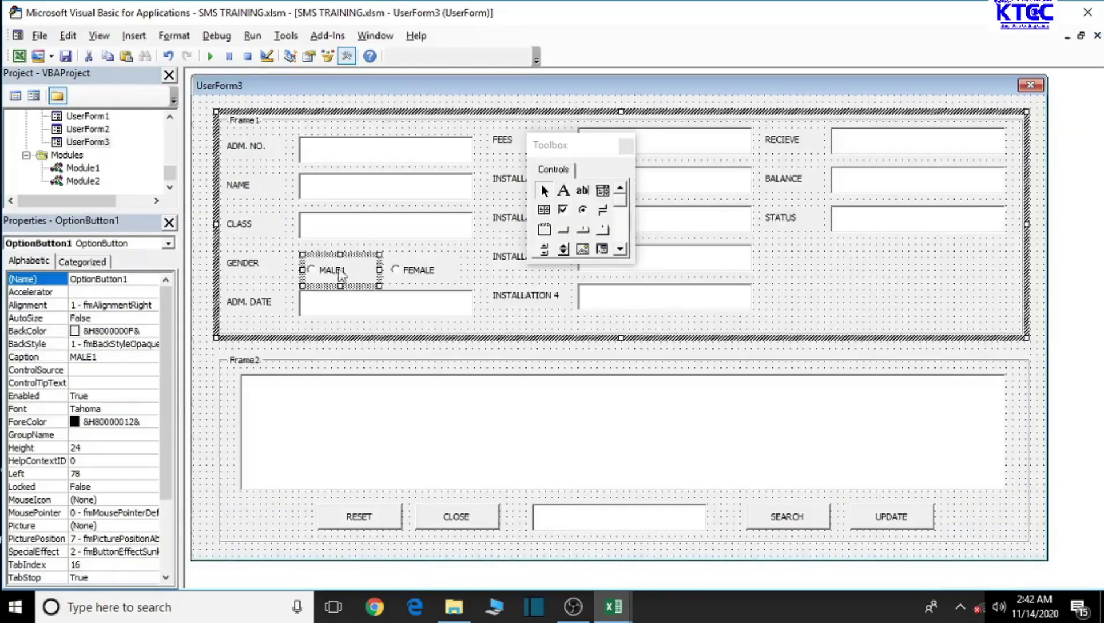
left_click(349, 276)
key("BackSpace")
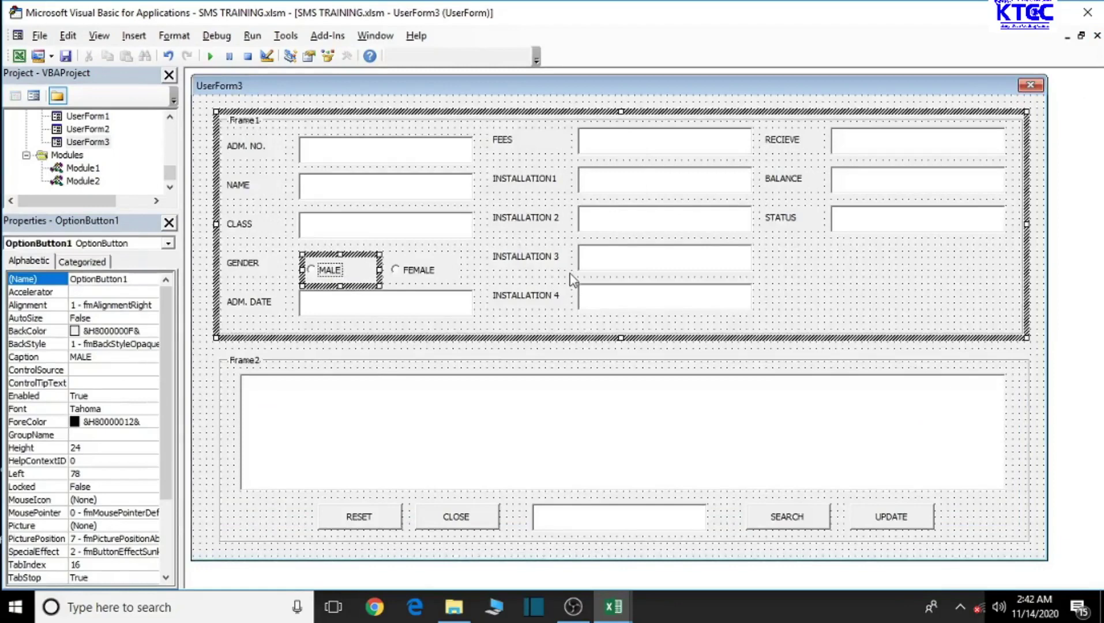
left_click(837, 295)
- Name the MALE option OPT1 and the FEMALE option OPT2
left_click(355, 272)
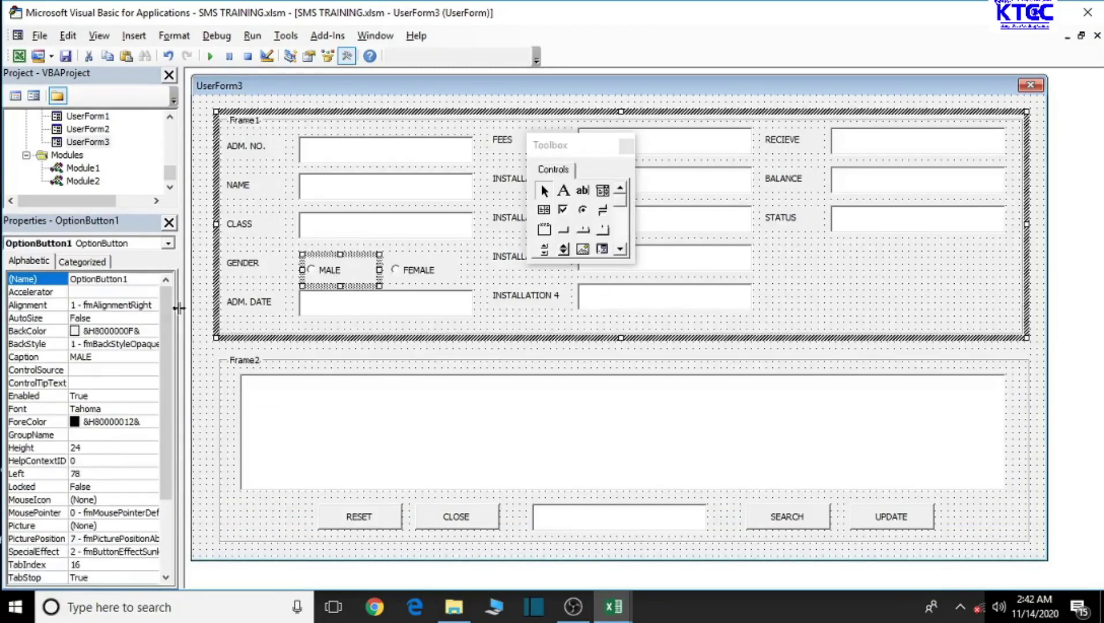
left_click(41, 281)
type("OPT1")
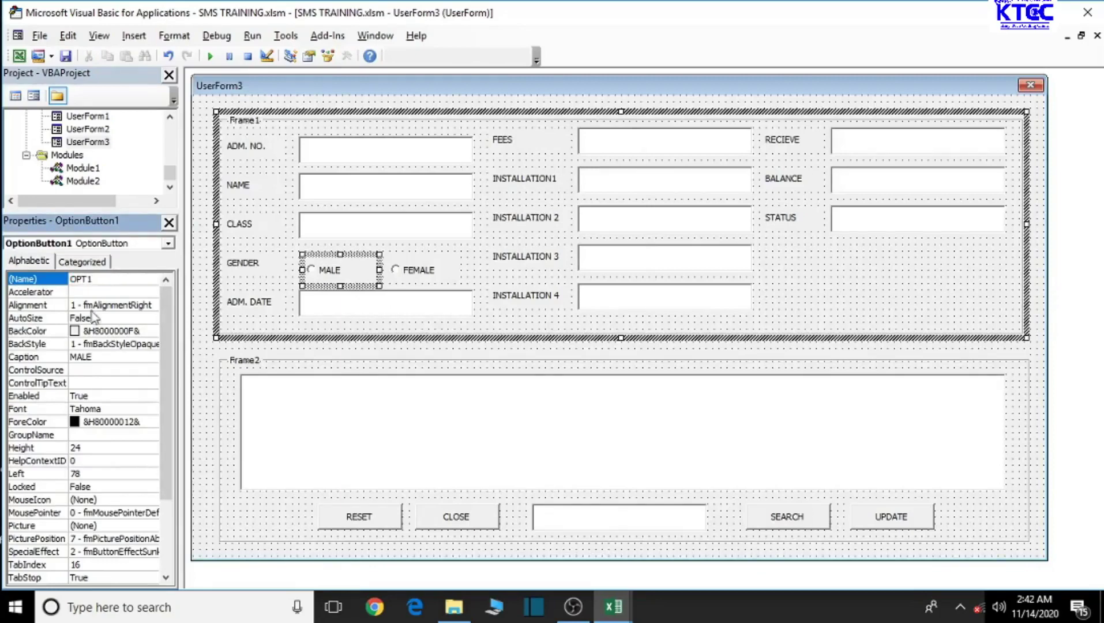
left_click(418, 270)
left_click(124, 279)
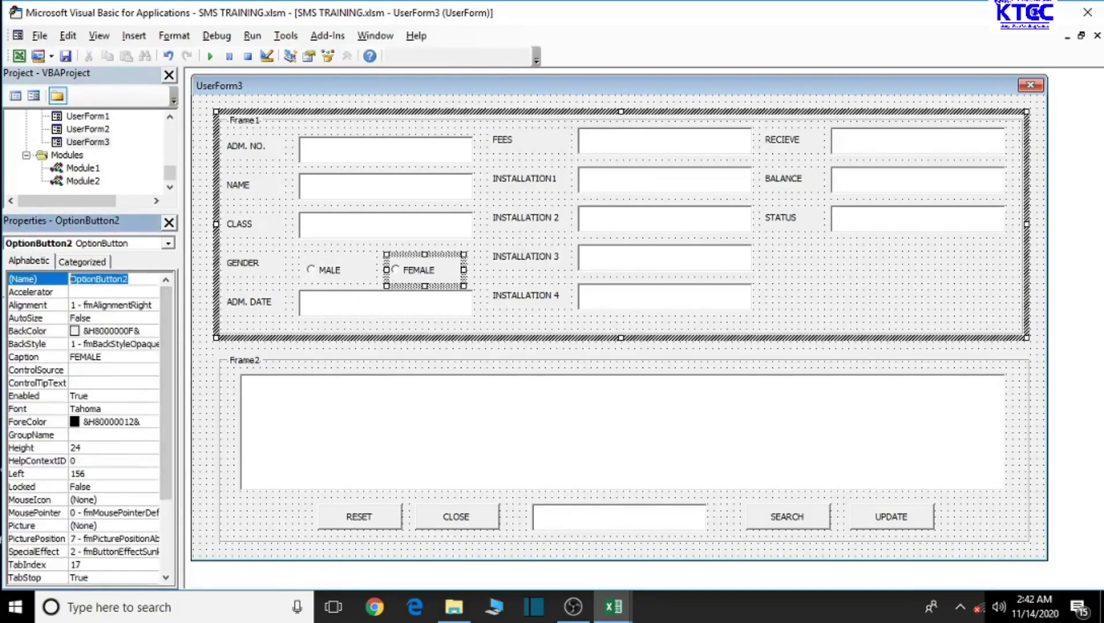
type("OPT2")
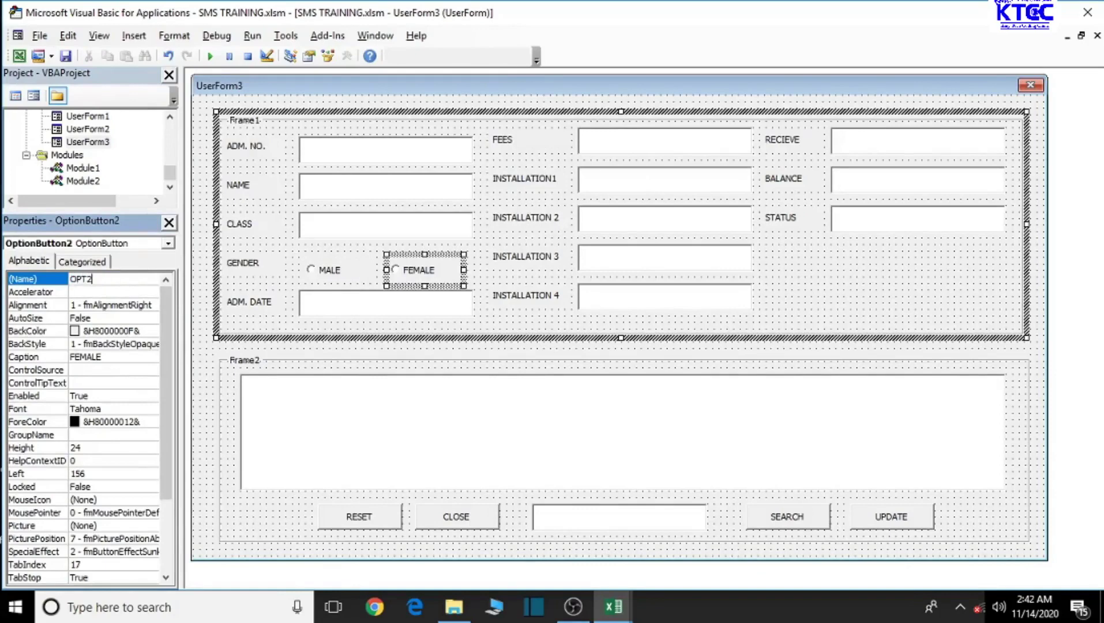
left_click(903, 296)
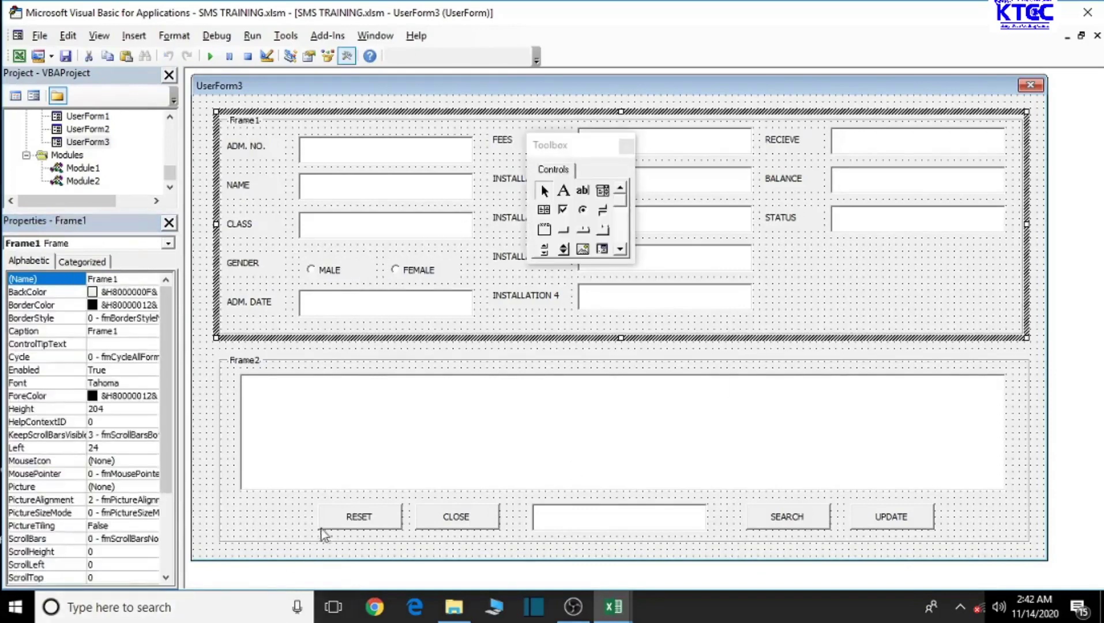
- Rename the RESET and CLOSE buttons to cmdReset and cmdClose
left_click(339, 522)
left_click(40, 276)
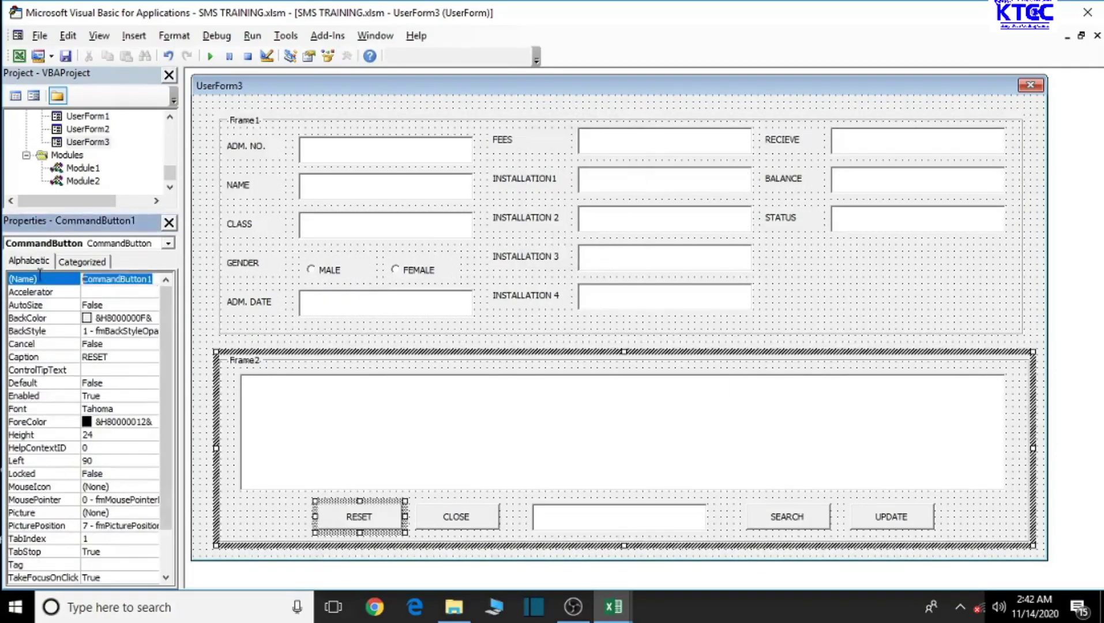
type("cmd")
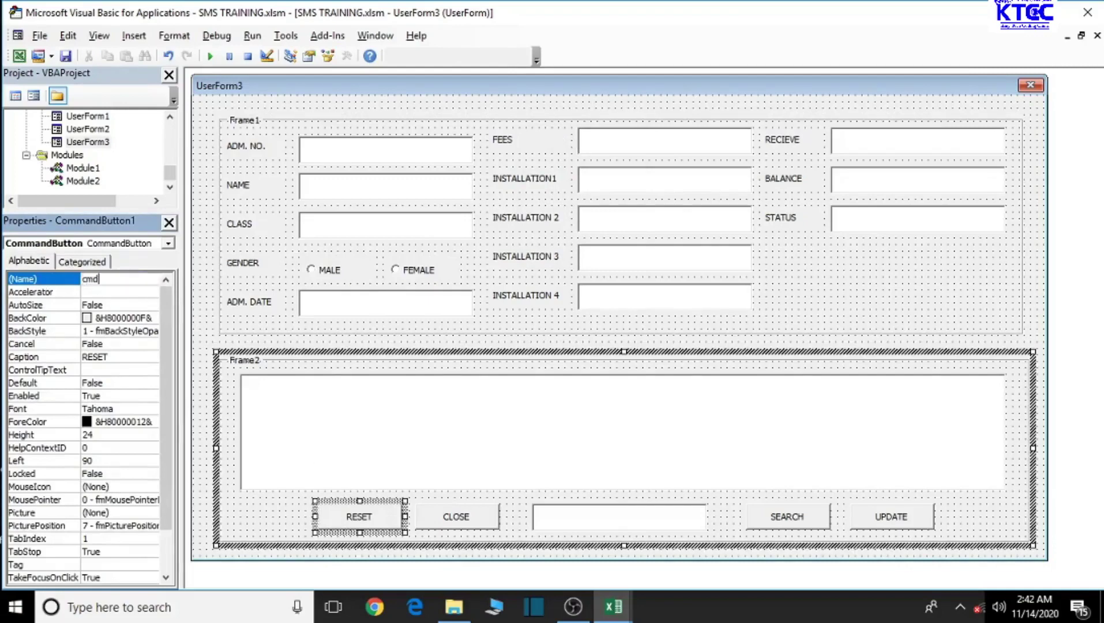
type("Reset")
left_click(449, 515)
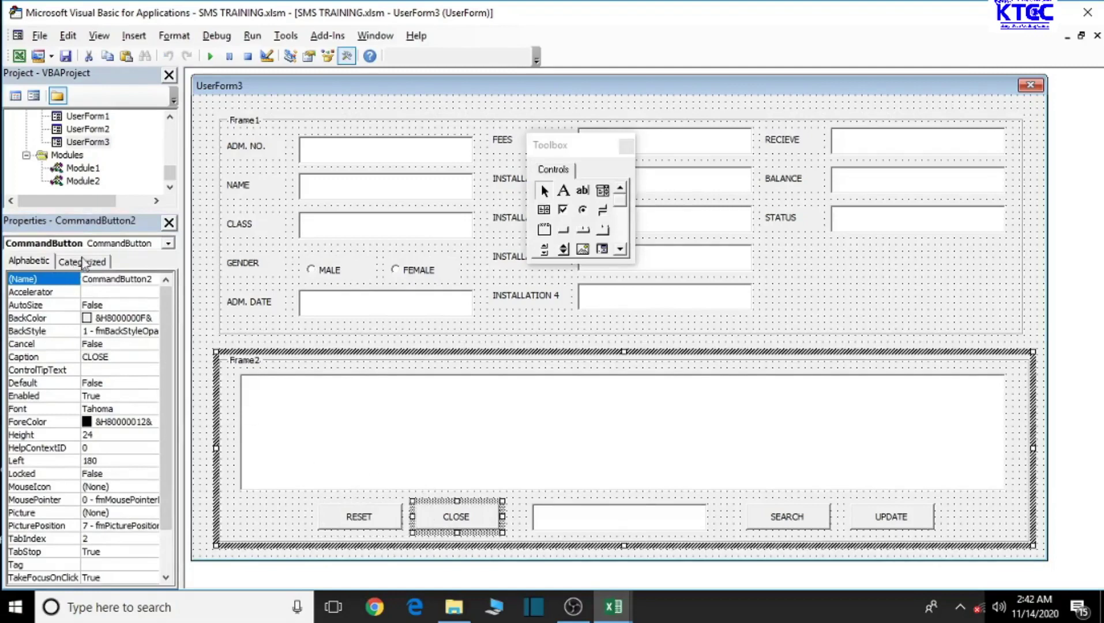
left_click(133, 279)
type("cm")
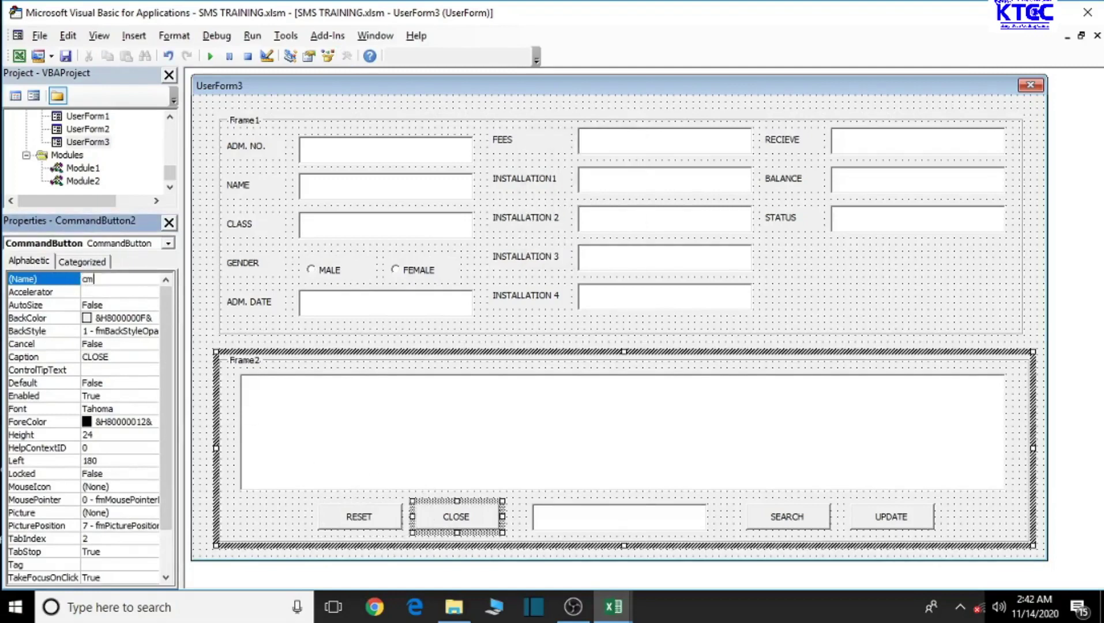
type("dClose")
- Rename the SEARCH and UPDATE buttons to cmdSearch and cmdUpdate
left_click(768, 516)
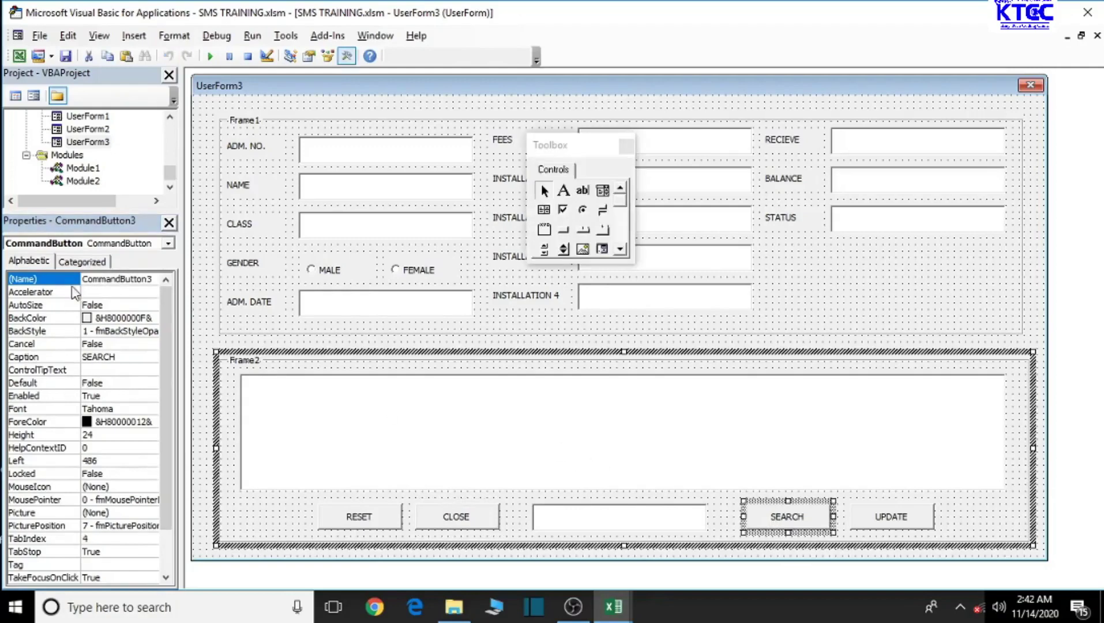
double_click(153, 279)
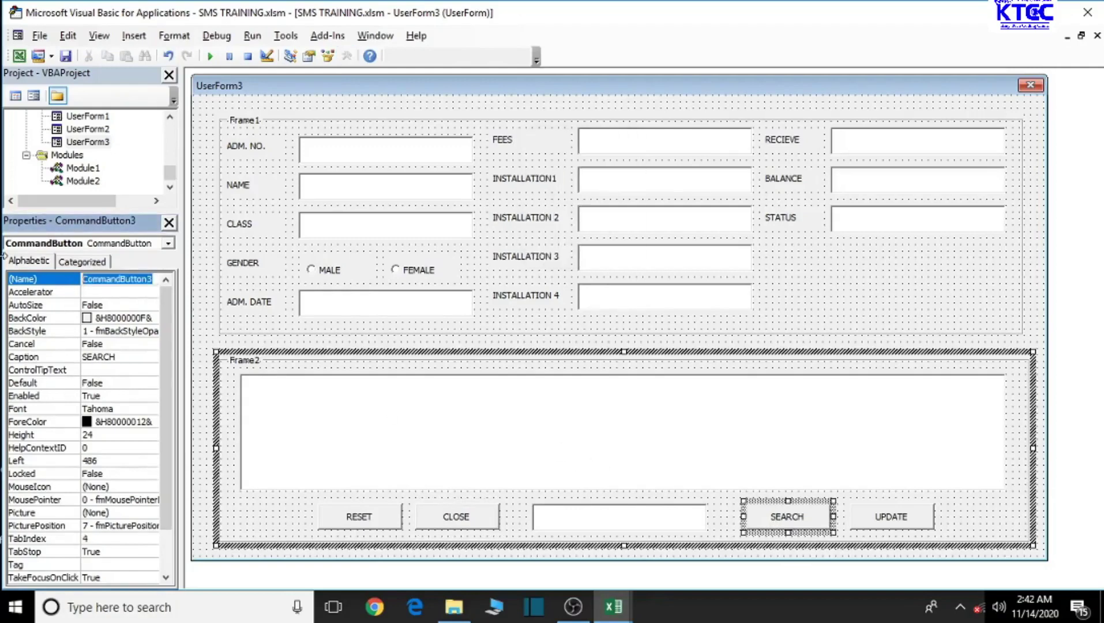
type("cmdSearch")
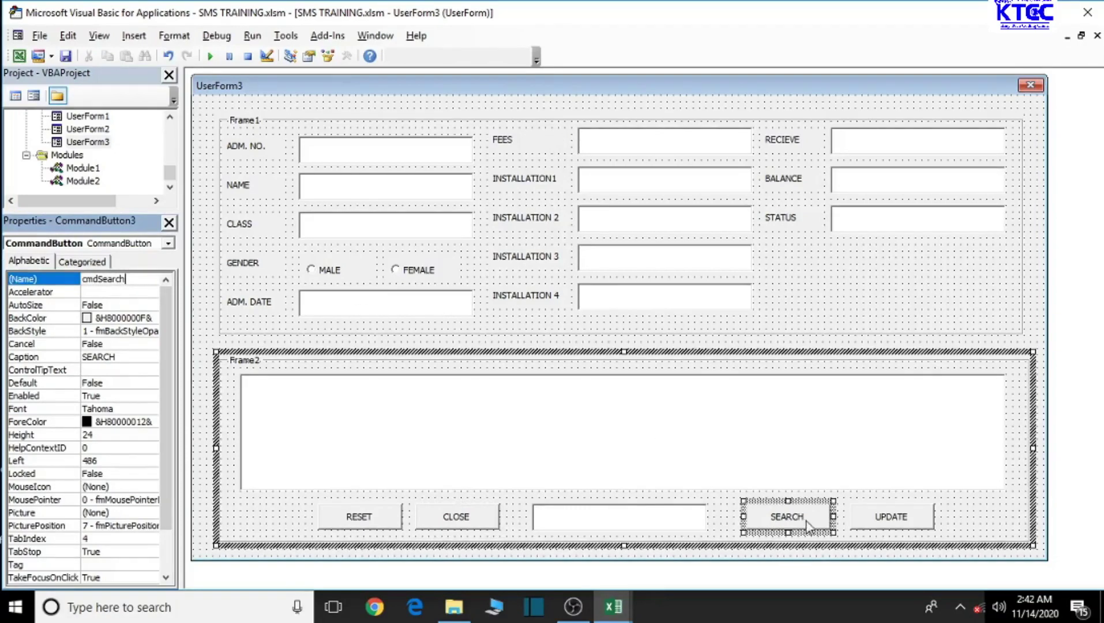
left_click(865, 516)
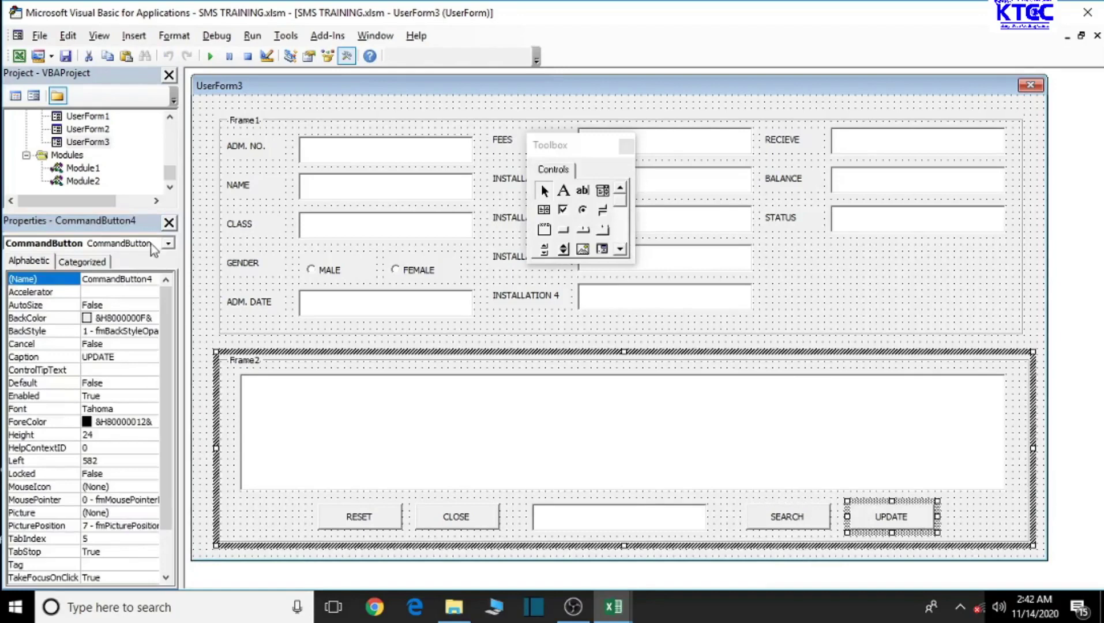
left_click(43, 280)
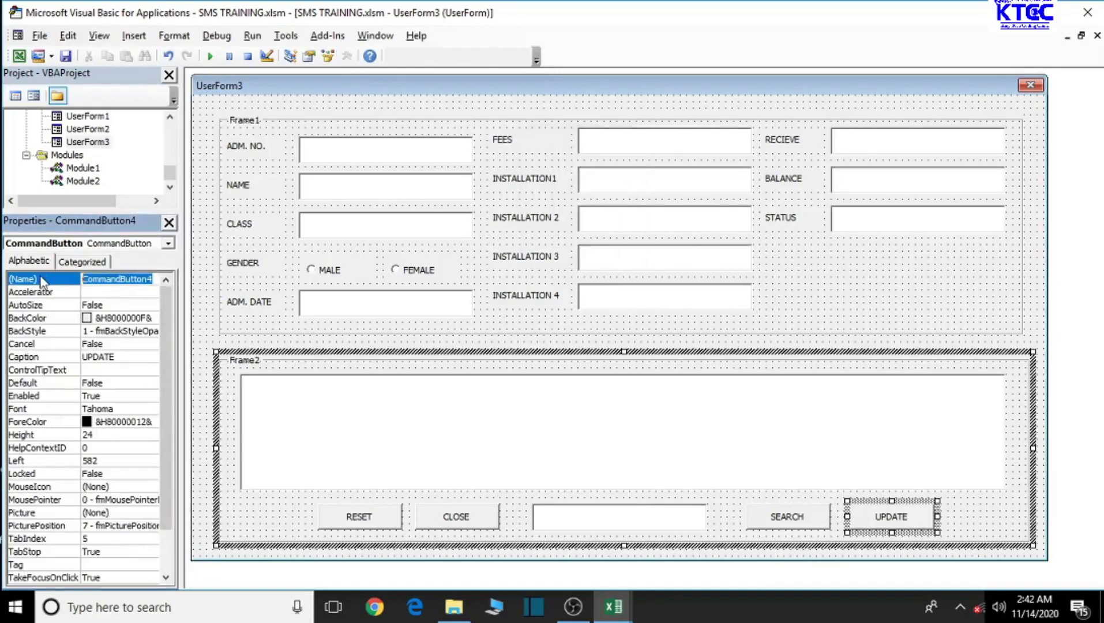
type("cmdUpdate")
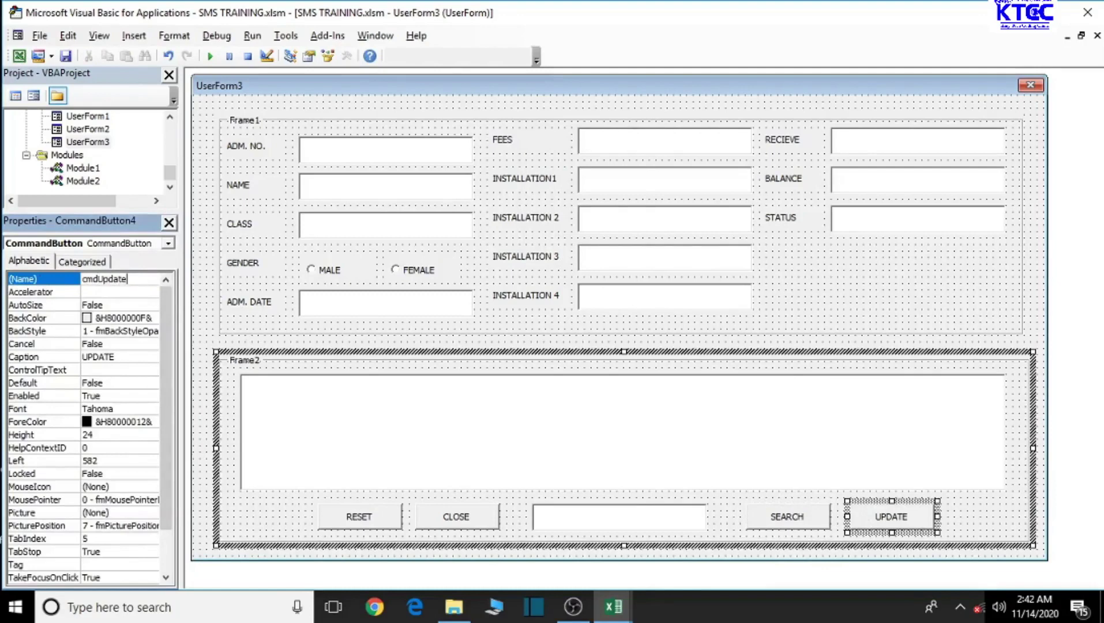
left_click(675, 454)
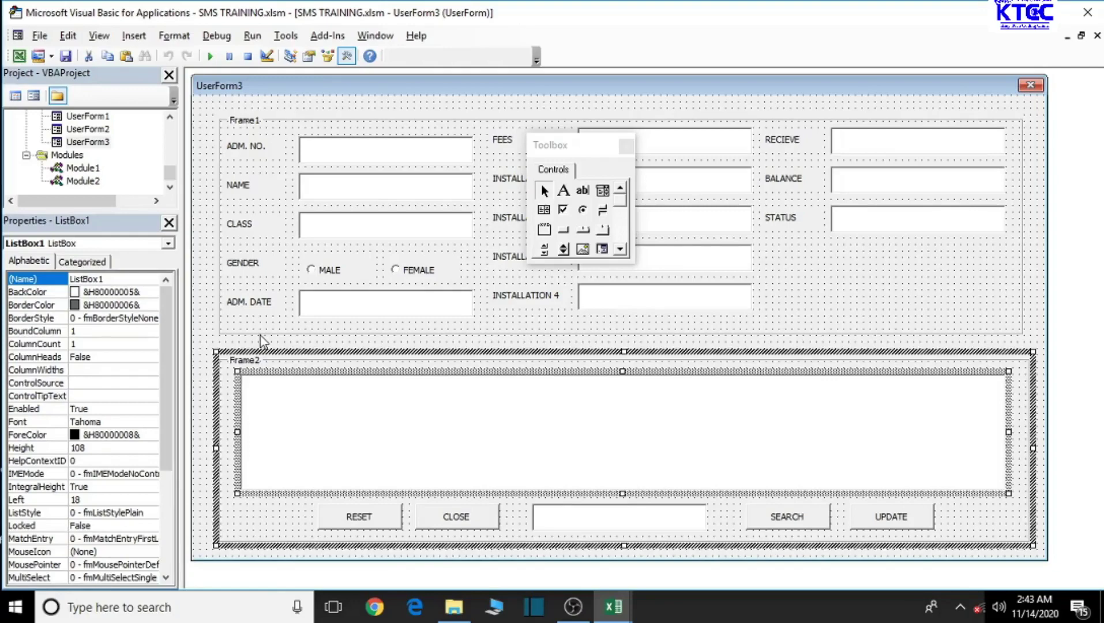
left_click_drag(573, 150, 692, 463)
left_click(828, 265)
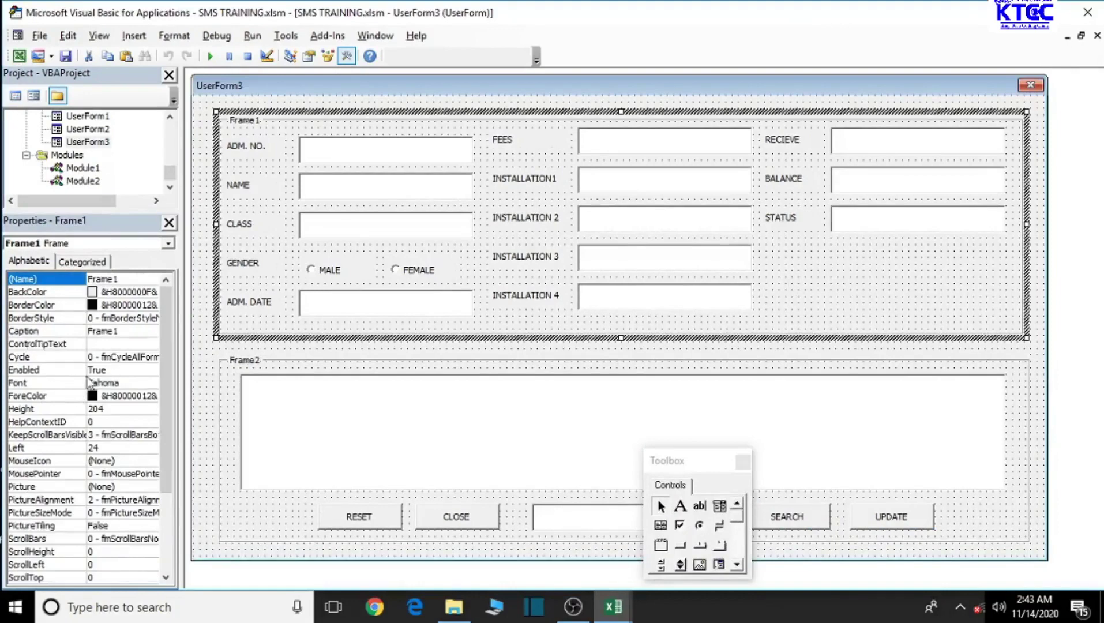
- Set Frame1's BackColor to the red swatch from the Palette
left_click(167, 392)
left_click(153, 293)
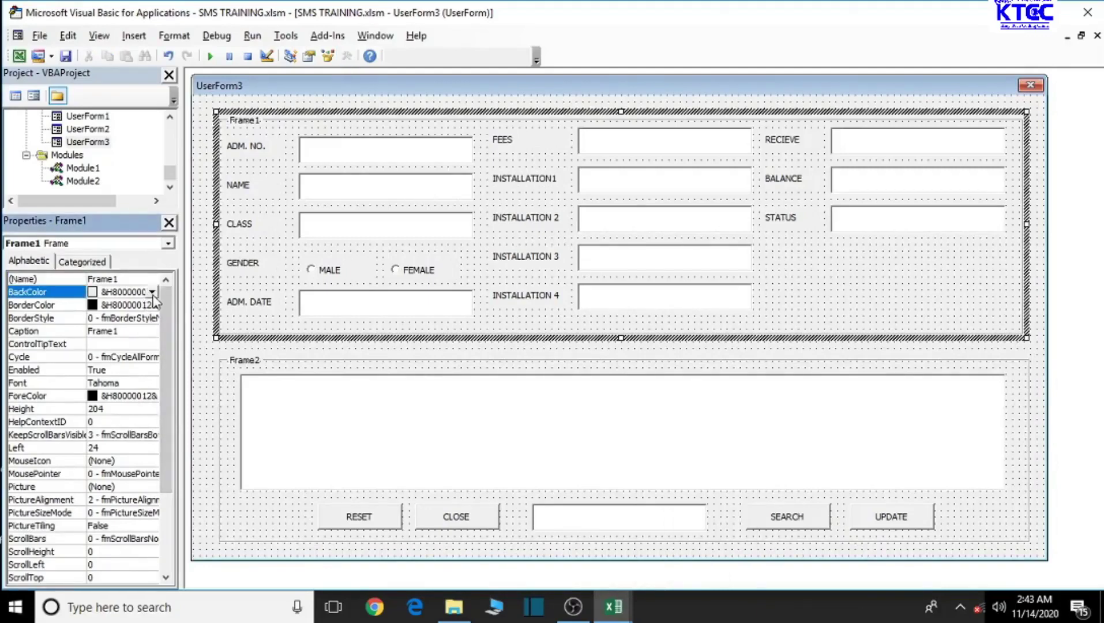
left_click(152, 292)
left_click(60, 310)
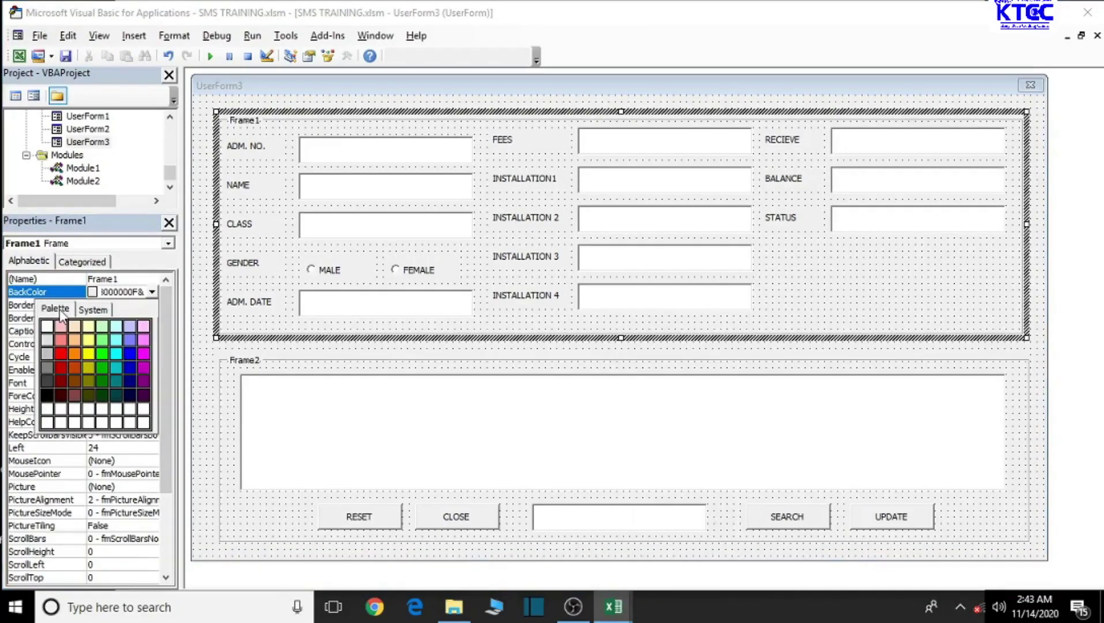
left_click(64, 349)
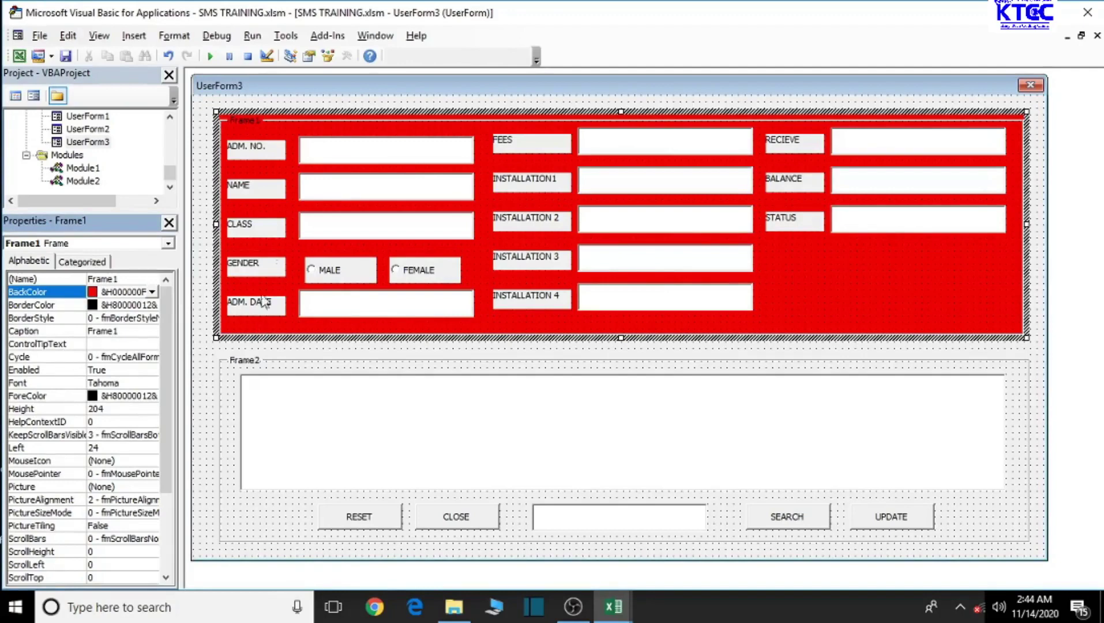
- Select every Frame1 label from ADM. NO. to RECIEVE plus the MALE and FEMALE options
left_click_drag(247, 130, 254, 312)
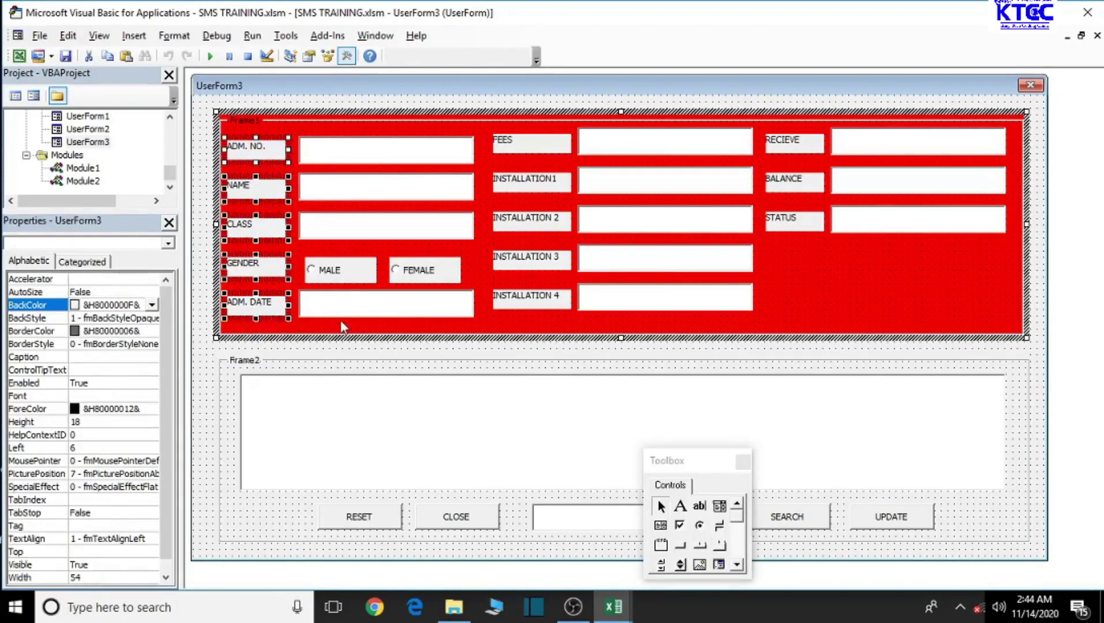
left_click(339, 271, "ctrl")
left_click(418, 271, "ctrl")
left_click(527, 145, "ctrl")
left_click(531, 183, "ctrl")
left_click(532, 220, "ctrl")
left_click(533, 260, "ctrl")
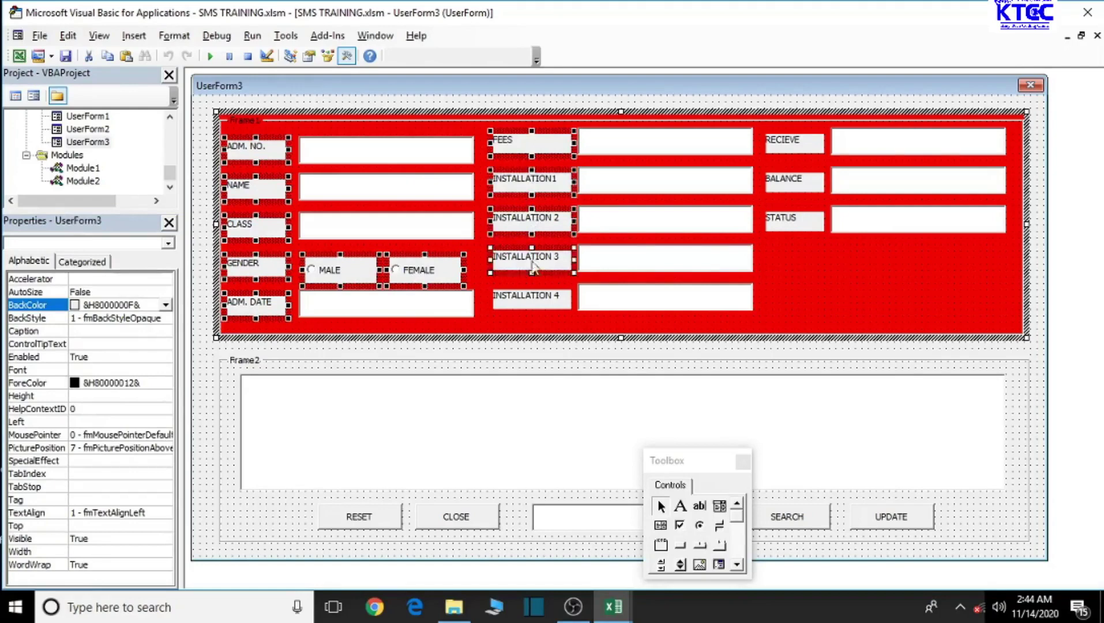
left_click(534, 299, "ctrl")
left_click(795, 219, "ctrl")
left_click(797, 185, "ctrl")
left_click(798, 151, "ctrl")
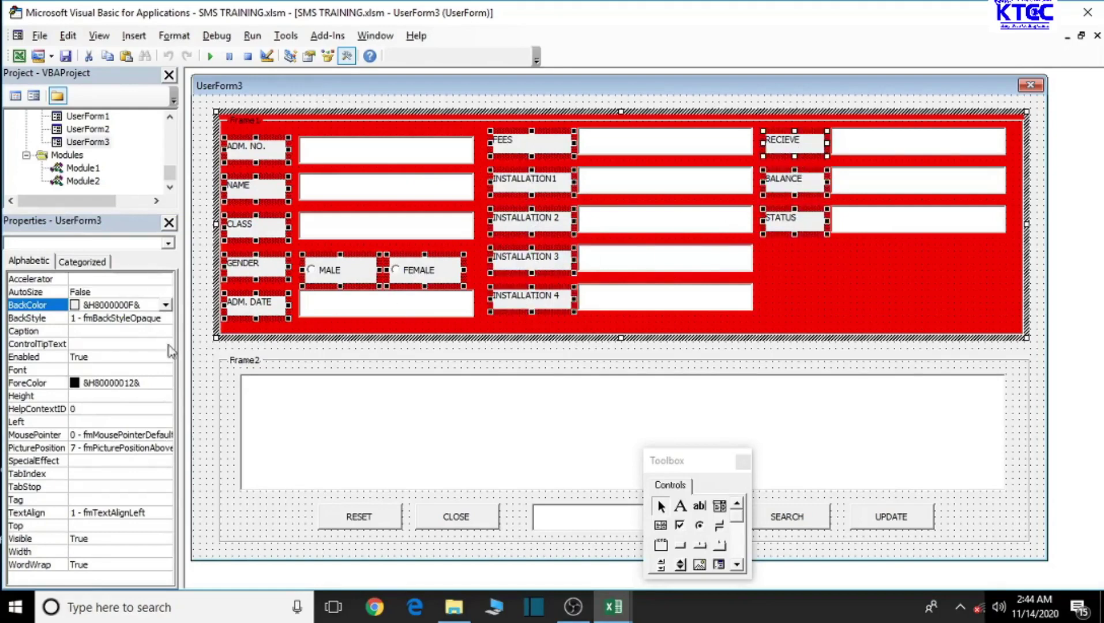
- Set the selection's BackStyle to 0 - fmBackStyleTransparent and ForeColor to white
left_click(133, 319)
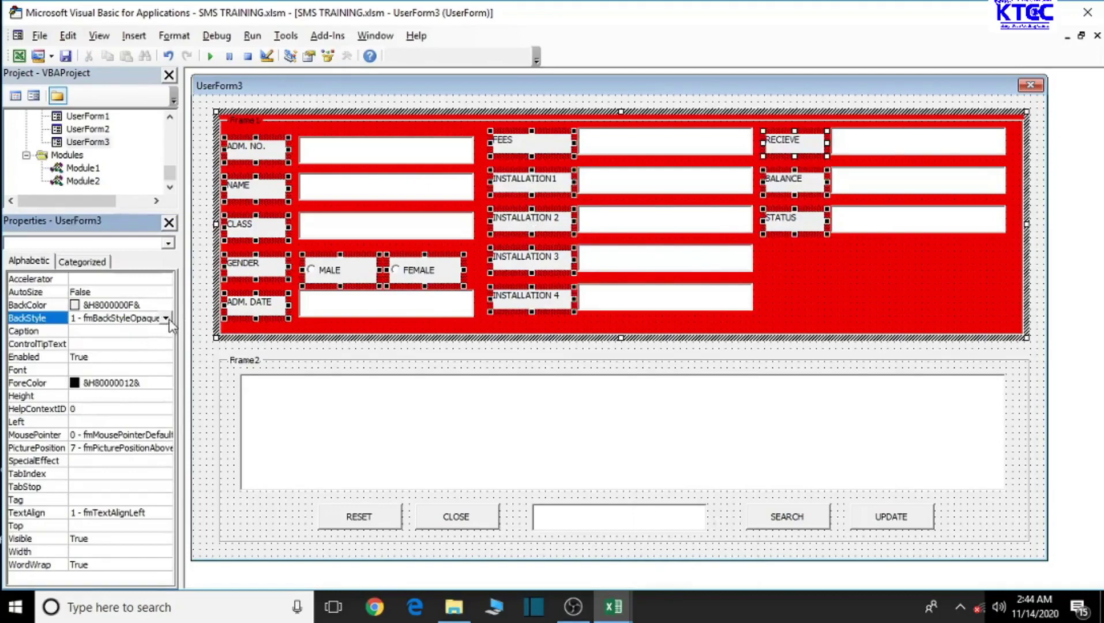
left_click(167, 317)
left_click(146, 330)
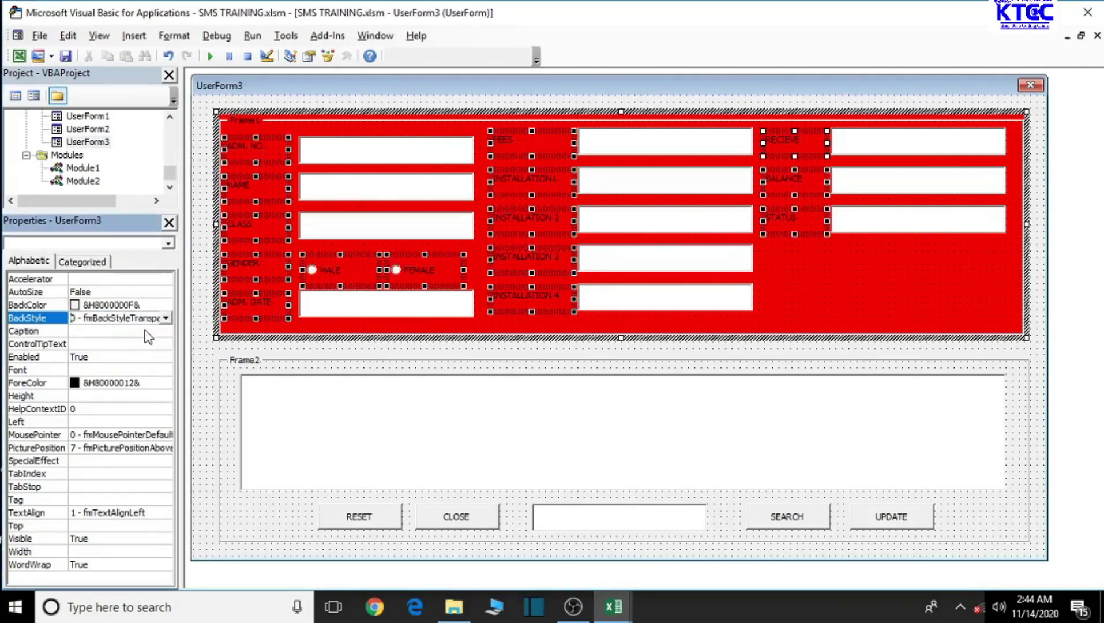
left_click(151, 384)
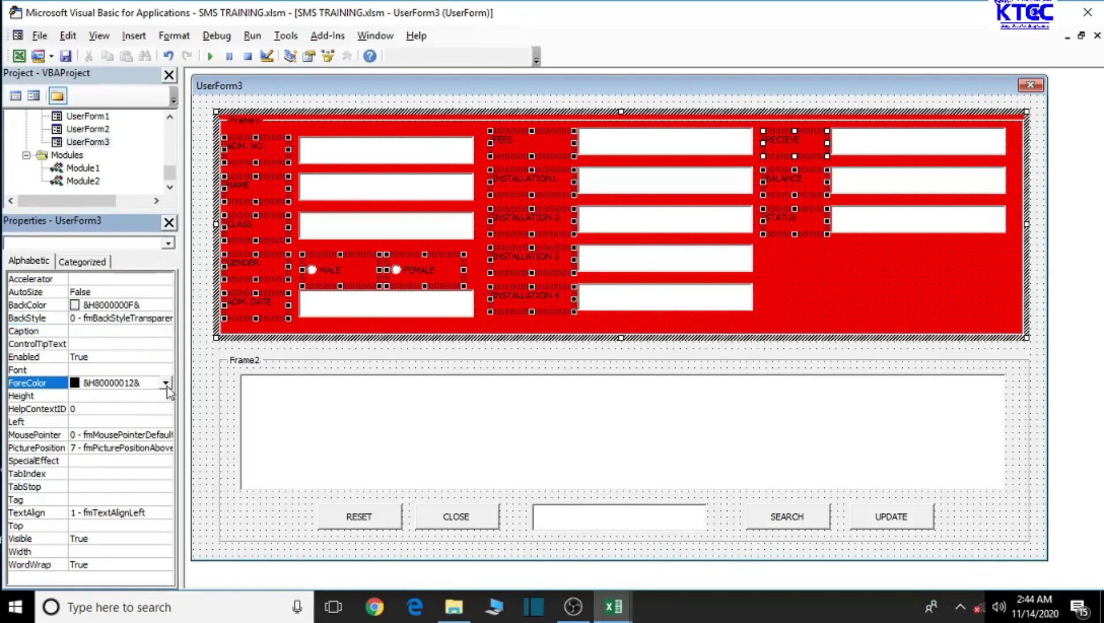
left_click(166, 383)
left_click(68, 400)
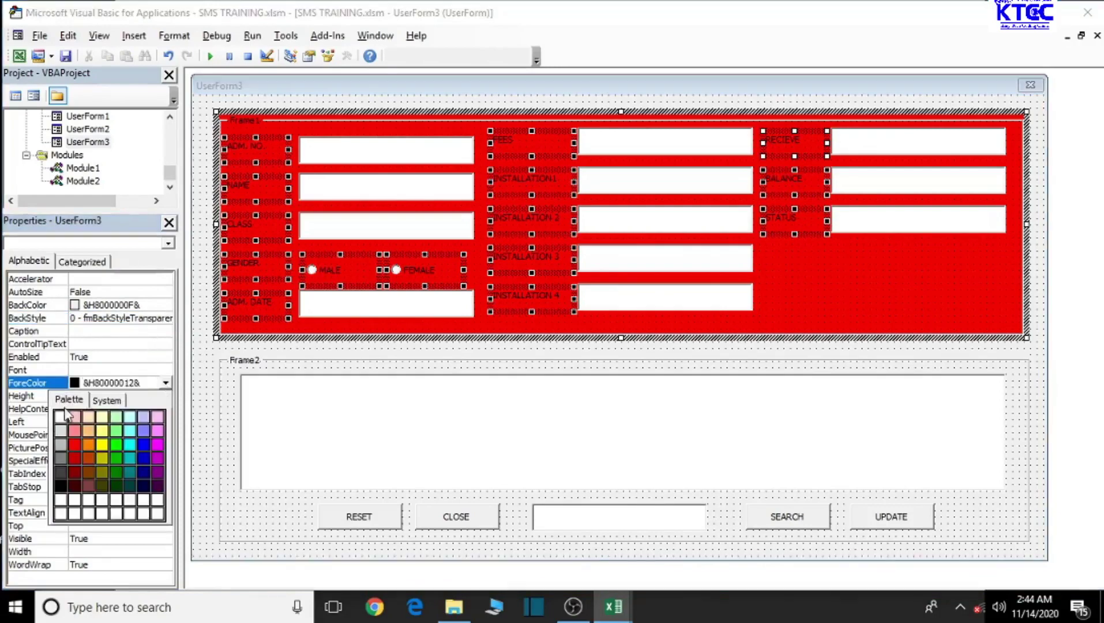
left_click(60, 417)
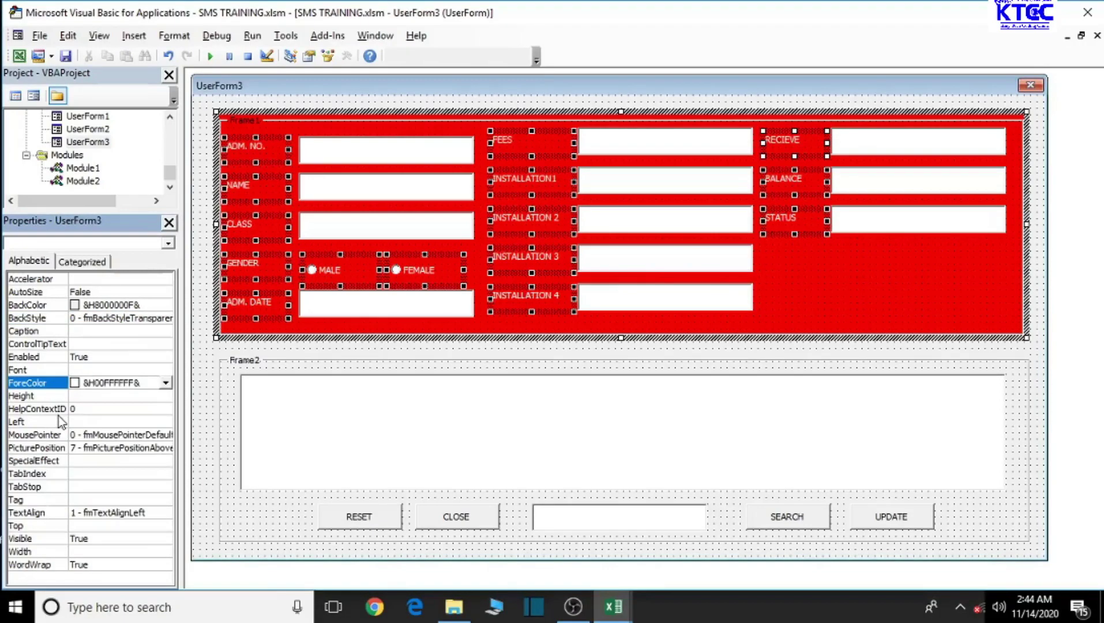
left_click(80, 370)
- Apply bold Times New Roman, size 9, to the selected labels and options
left_click(166, 372)
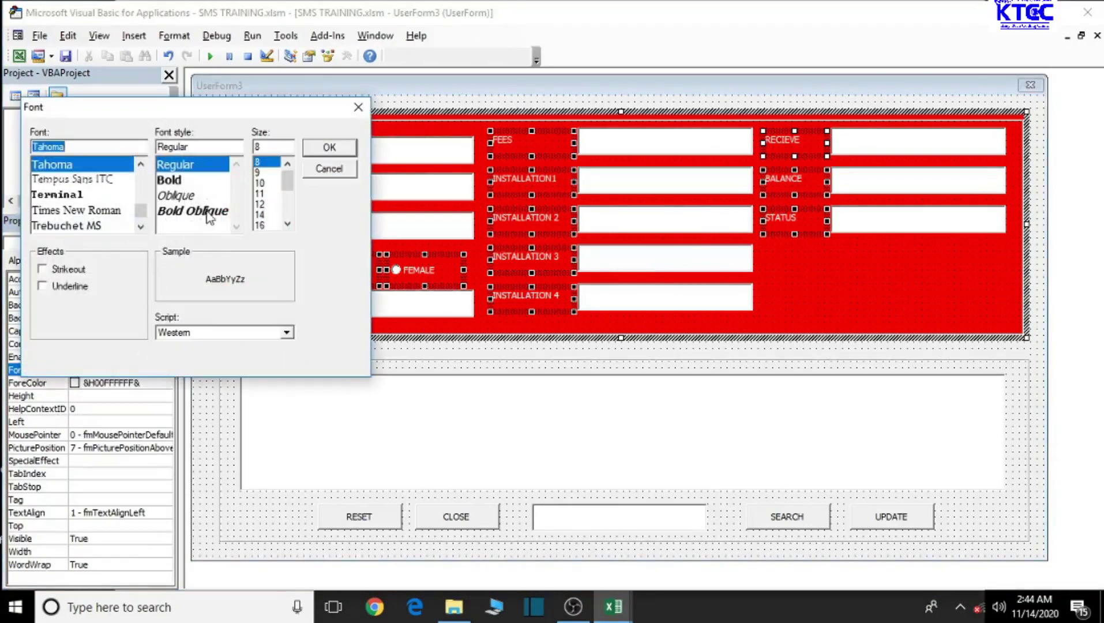
left_click(176, 182)
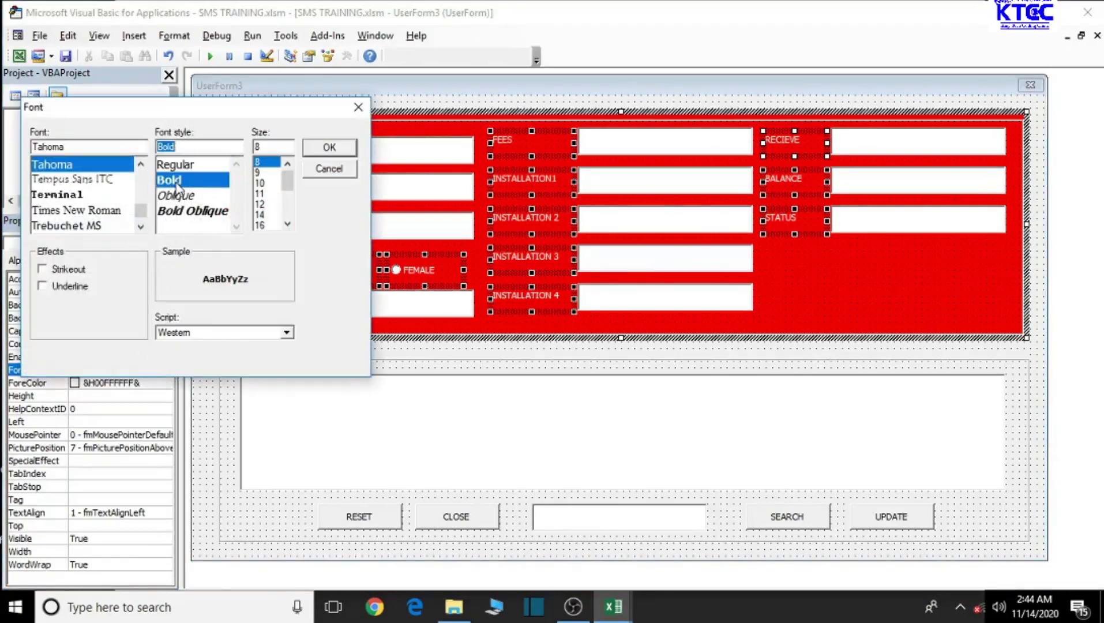
left_click(108, 210)
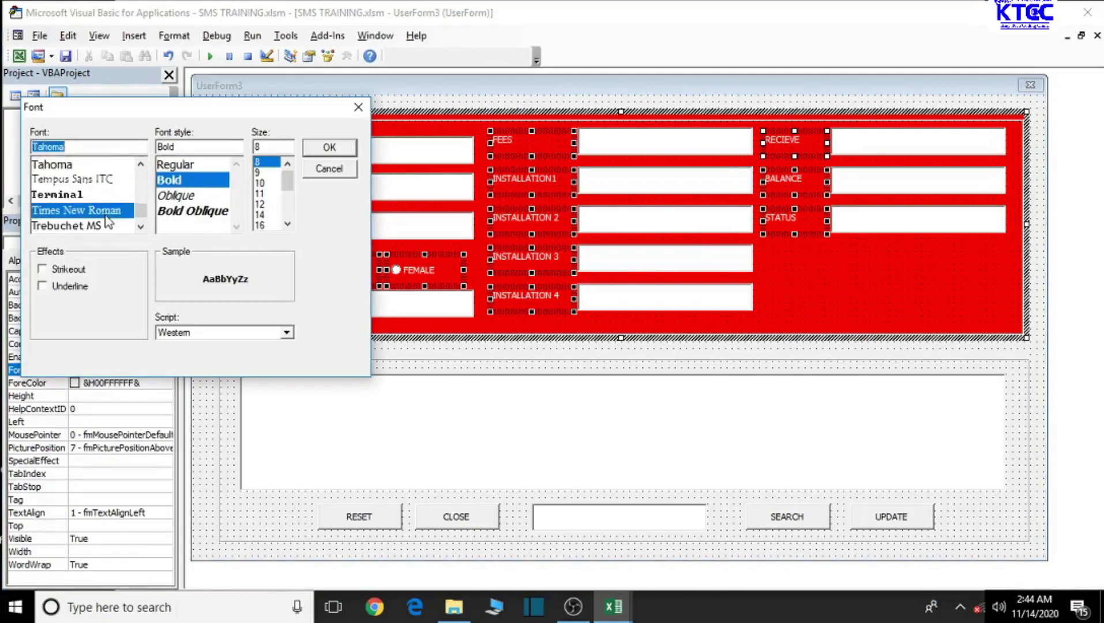
left_click(260, 173)
left_click(319, 149)
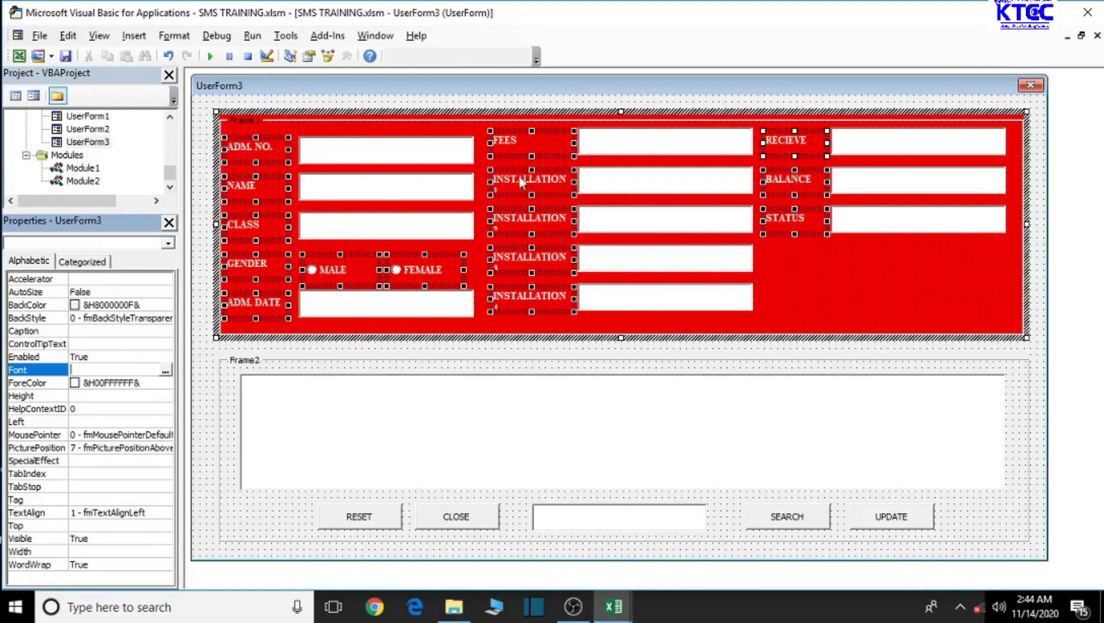
- Widen the FEES and INSTALLATION labels leftward so their numbers fit on one line
left_click(816, 261)
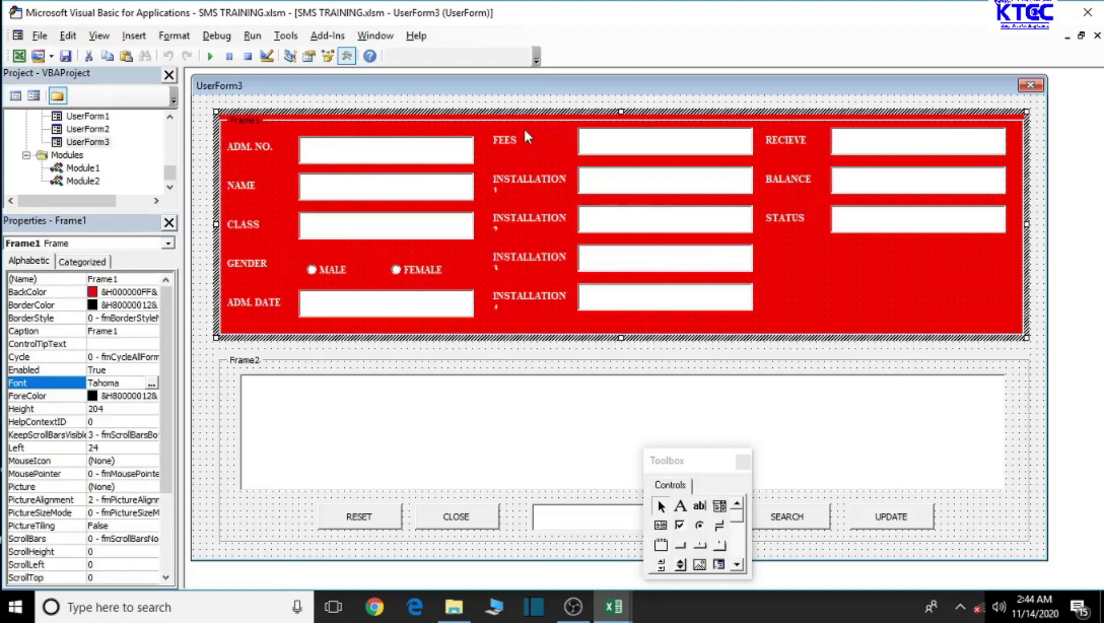
left_click_drag(524, 124, 539, 304)
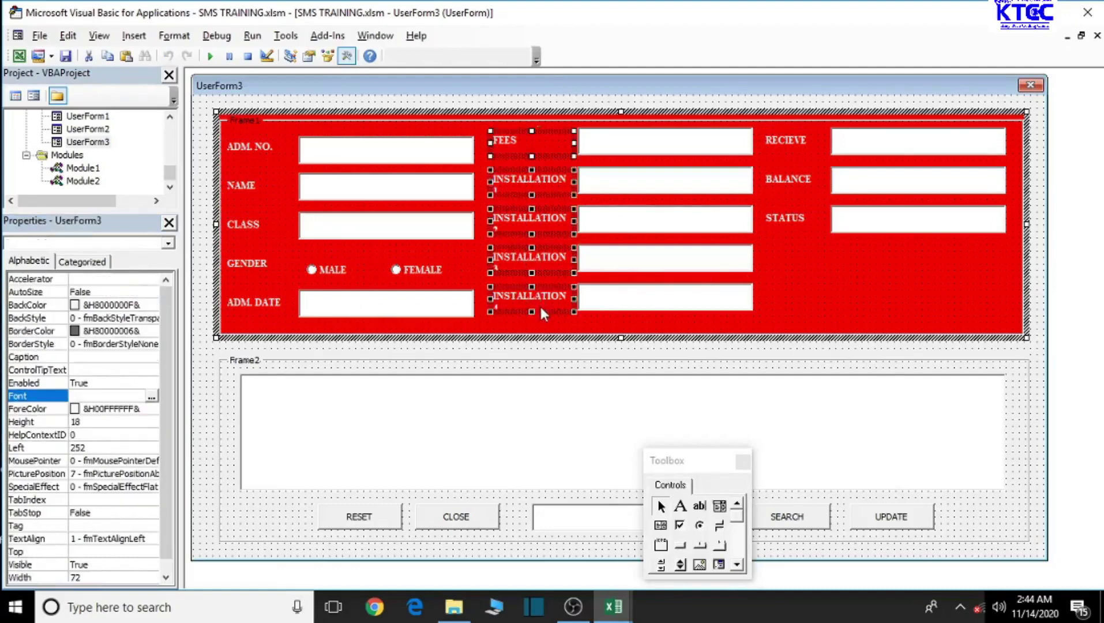
left_click_drag(489, 145, 483, 146)
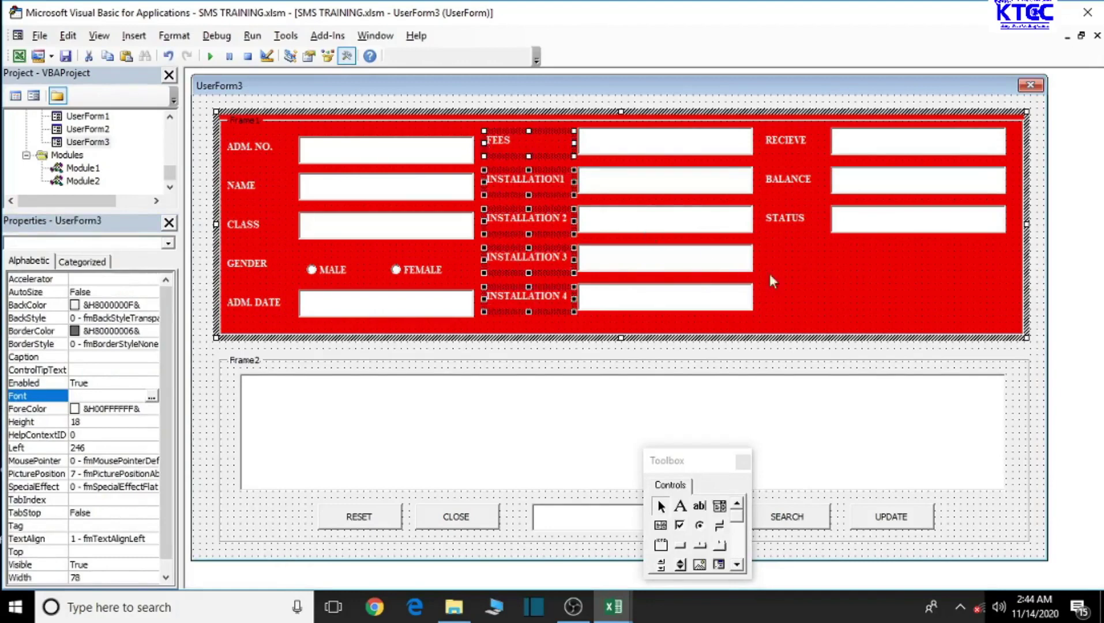
- Reselect all three columns of Frame1 labels plus the MALE and FEMALE options
left_click(838, 288)
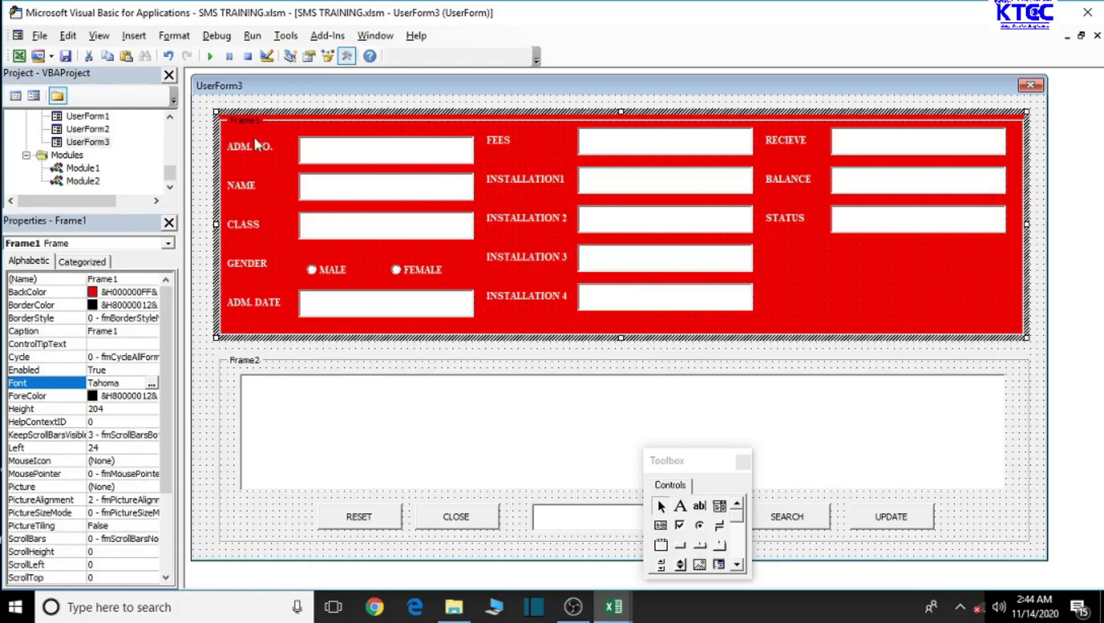
left_click_drag(247, 131, 247, 338)
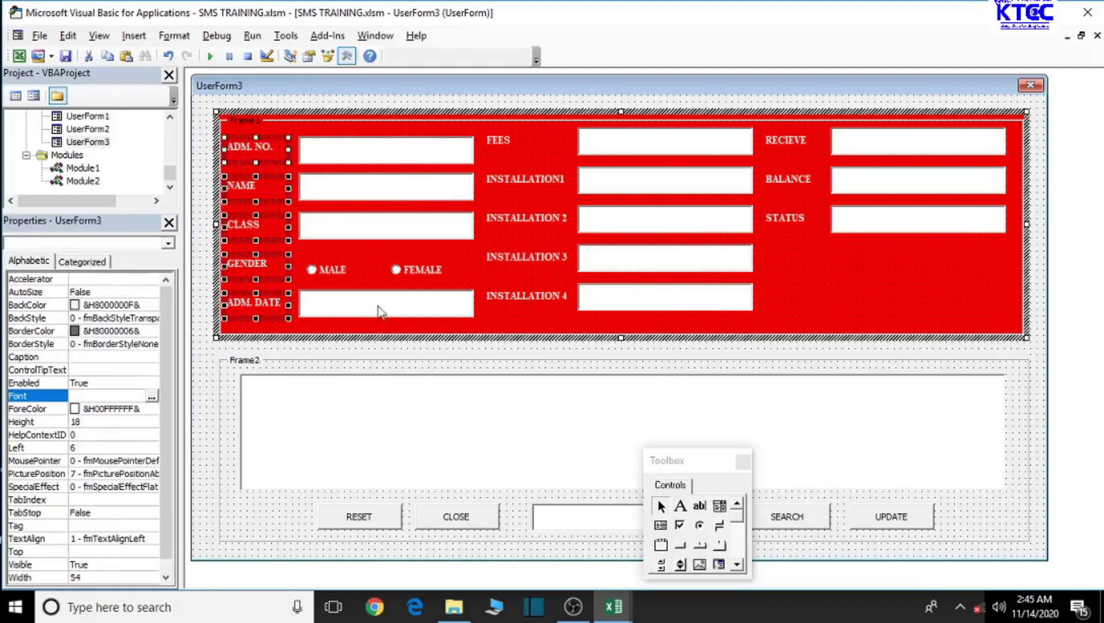
left_click_drag(514, 127, 516, 314)
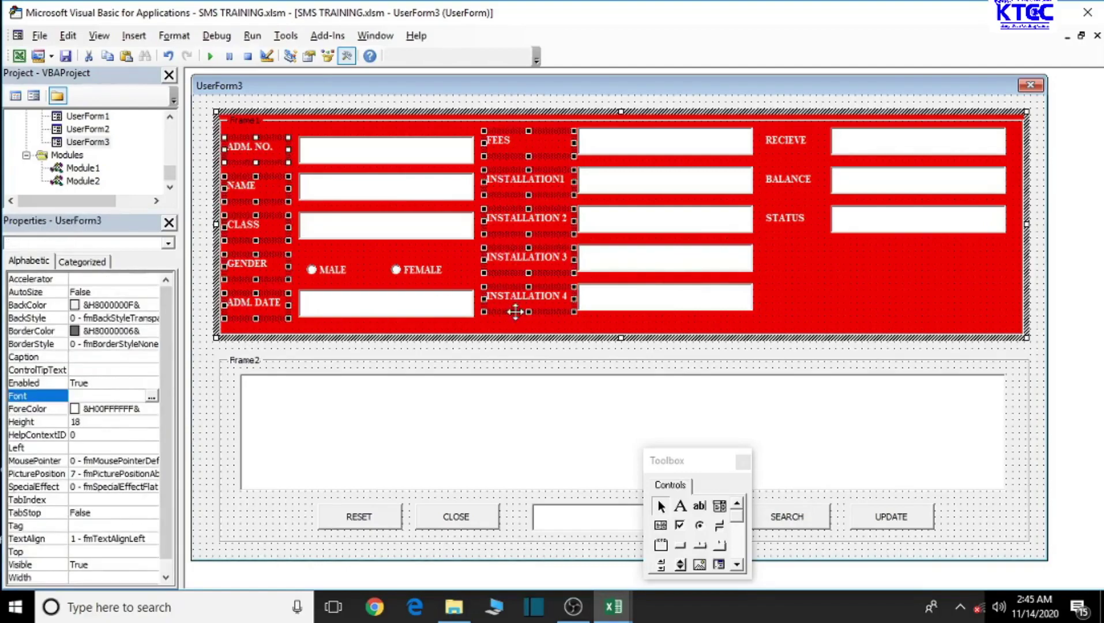
left_click_drag(791, 218, 793, 231)
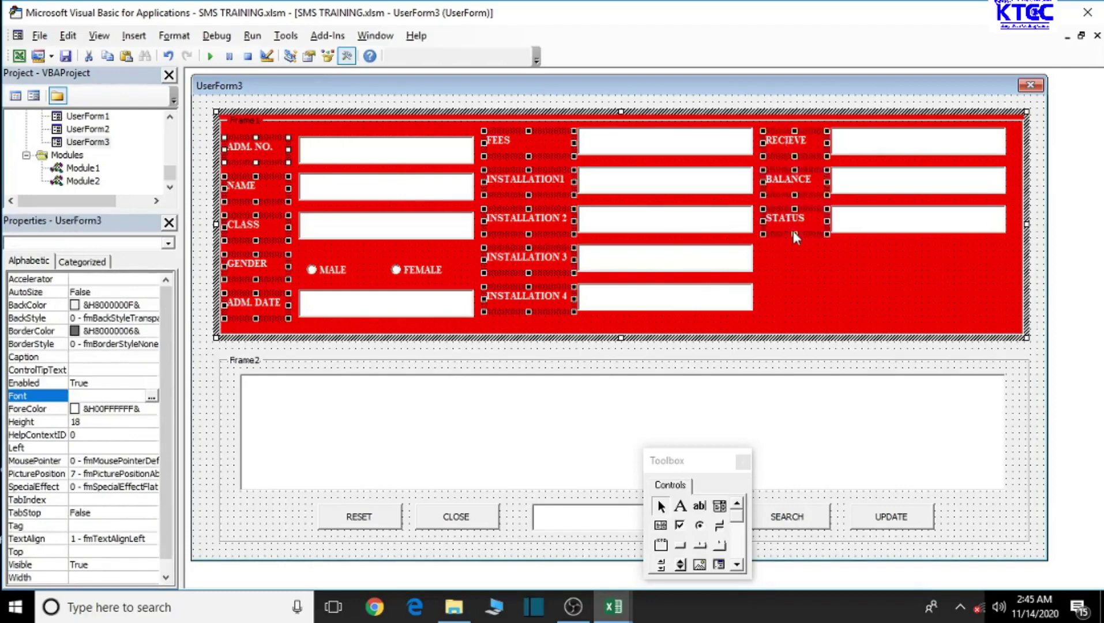
left_click(431, 272, "ctrl")
left_click(343, 270, "ctrl")
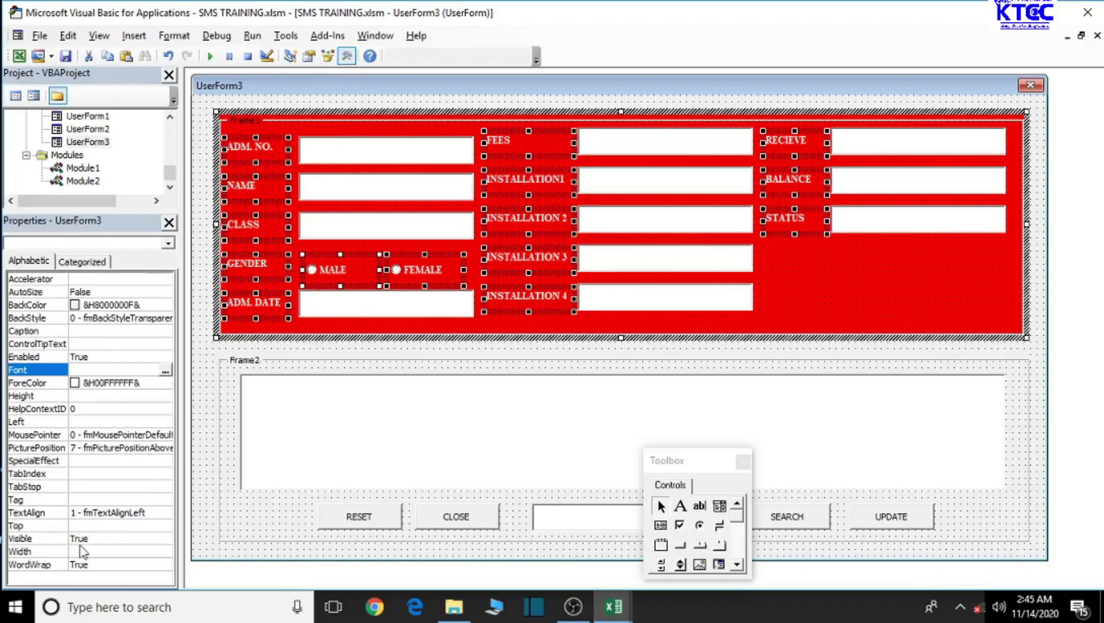
- Give the selected labels a sunken SpecialEffect
left_click(101, 460)
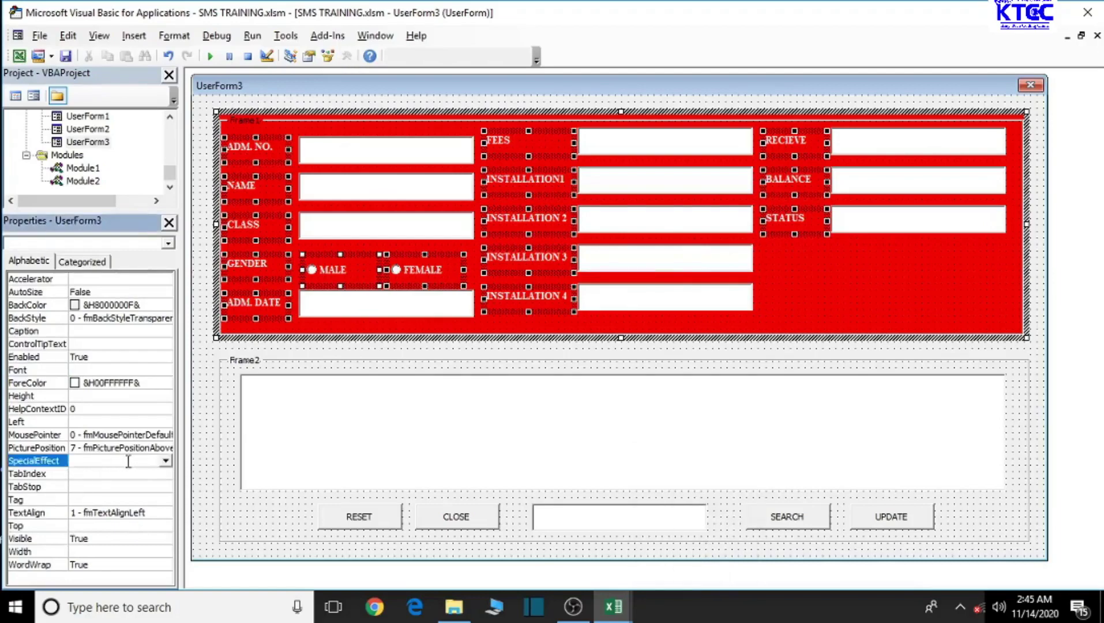
left_click(167, 460)
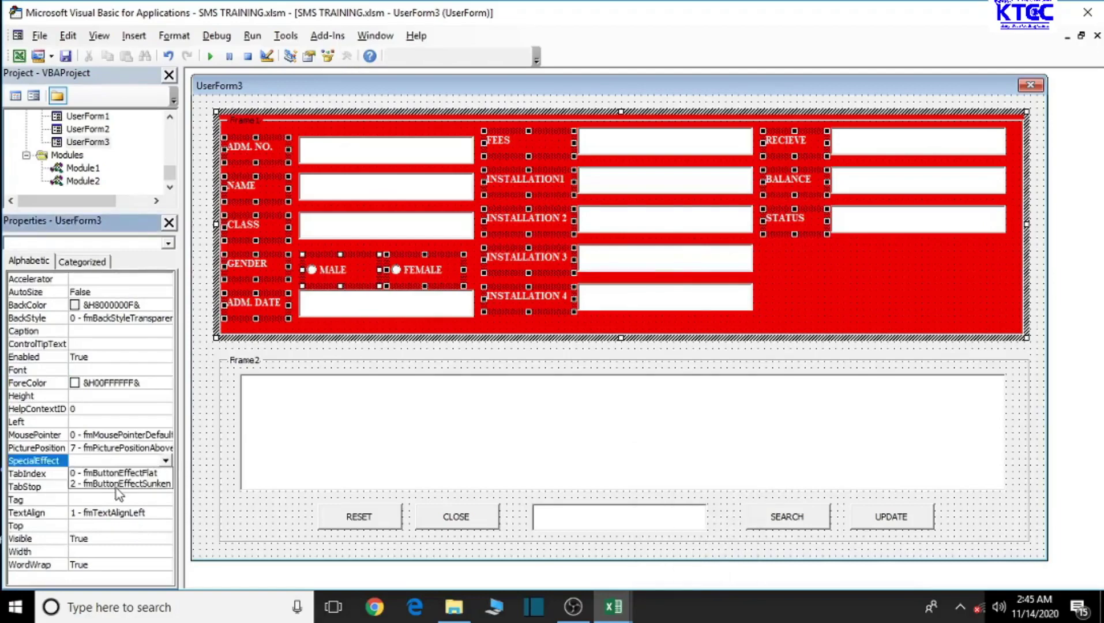
left_click(115, 488)
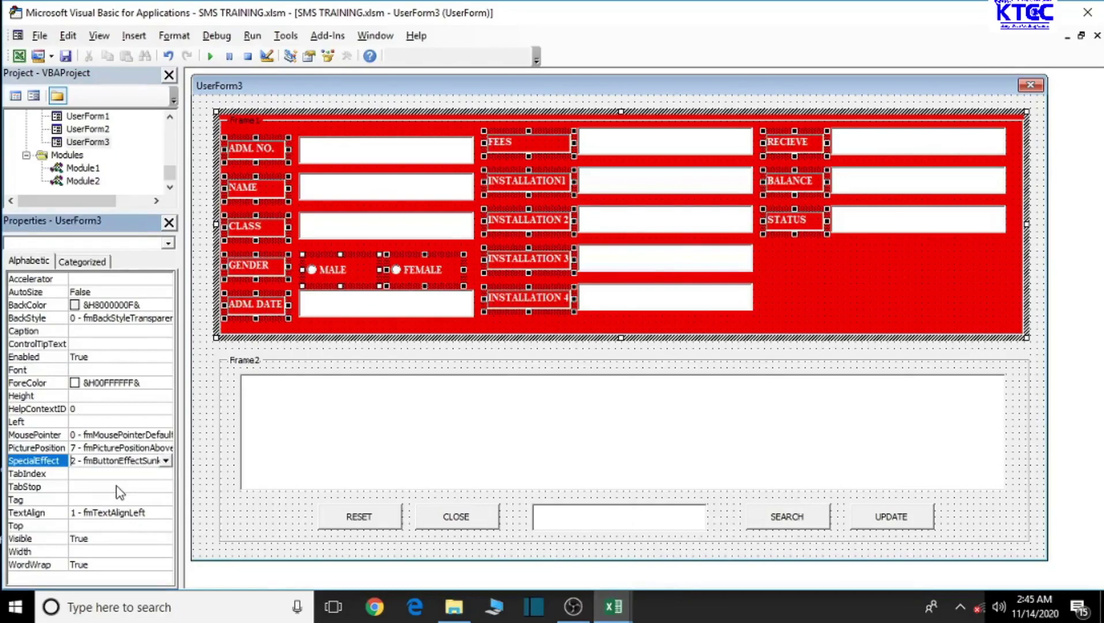
- Test-run UserForm3 and close the preview
left_click(792, 268)
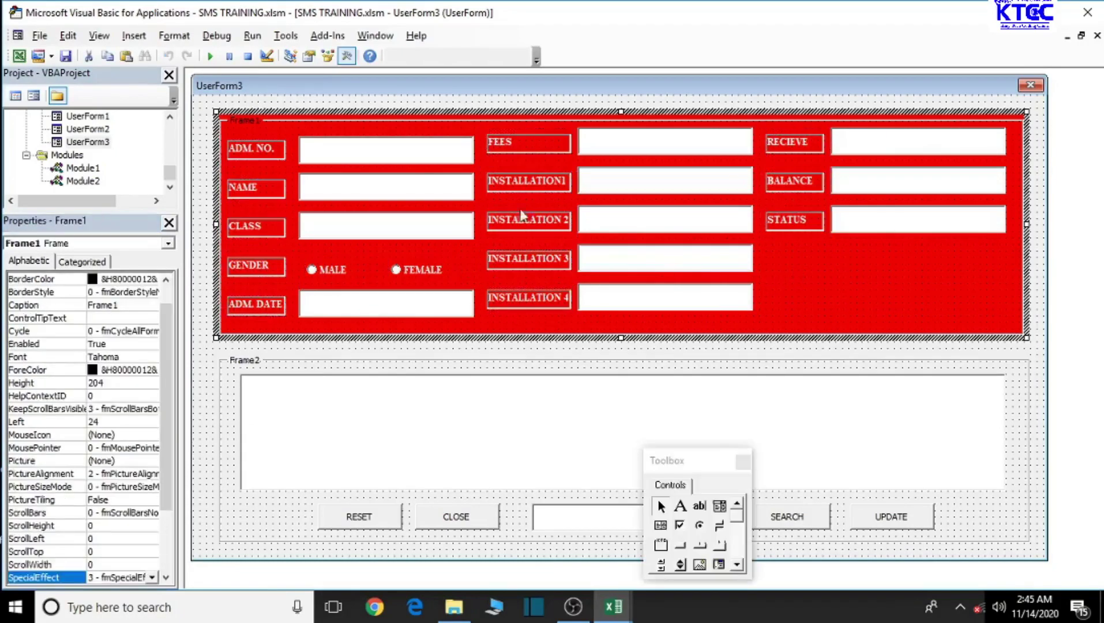
left_click(208, 56)
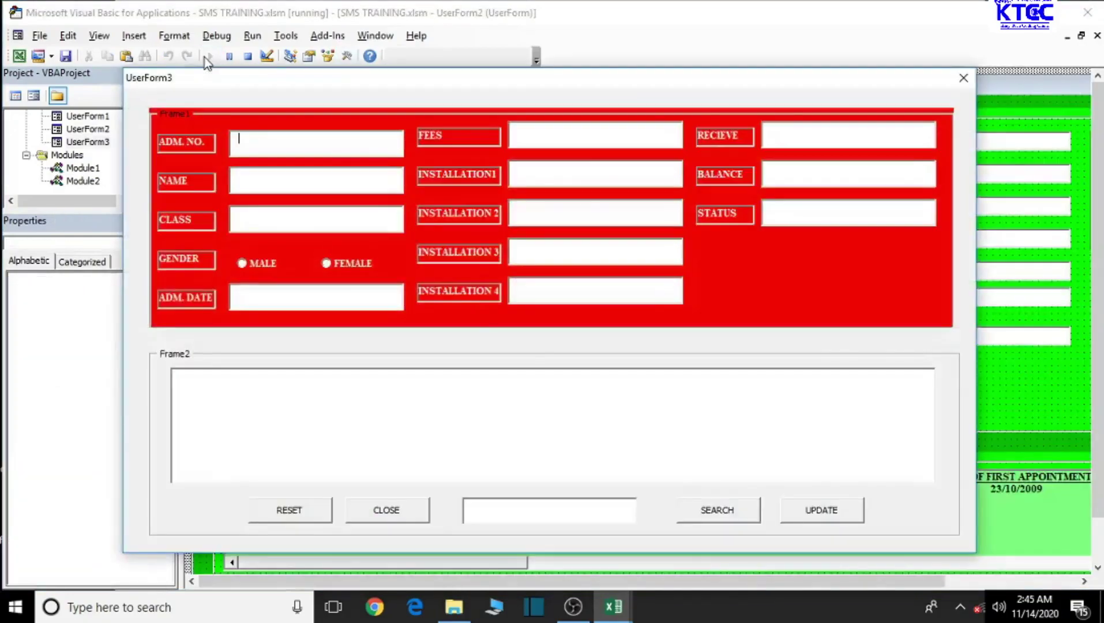
left_click(962, 79)
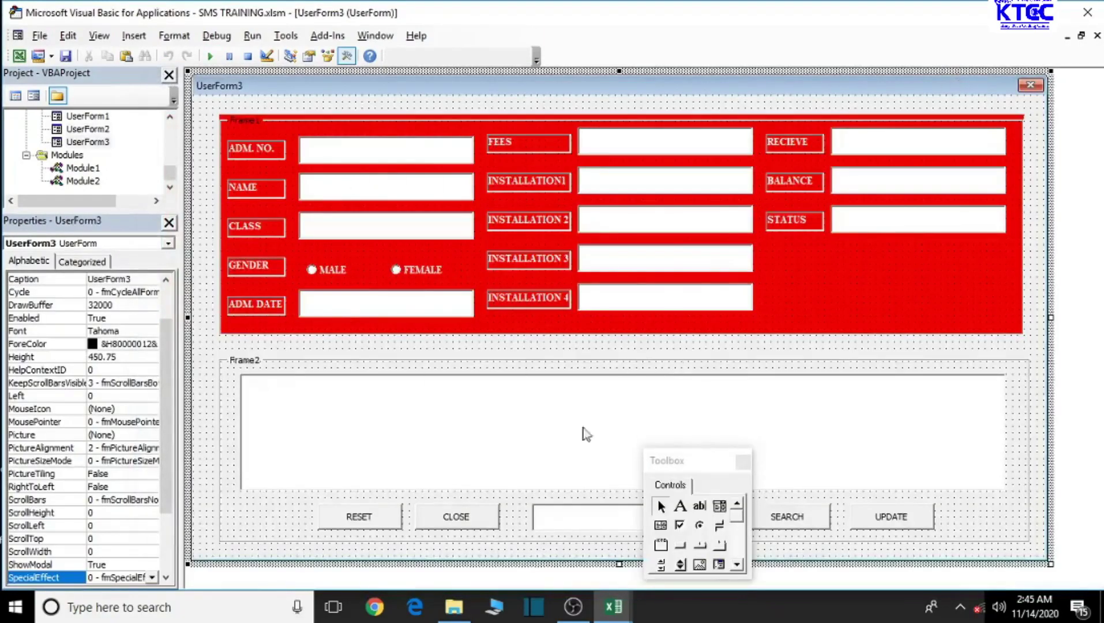
- Move the controls Toolbox out of the way of UserForm3
left_click(681, 462)
left_click_drag(681, 461, 590, 385)
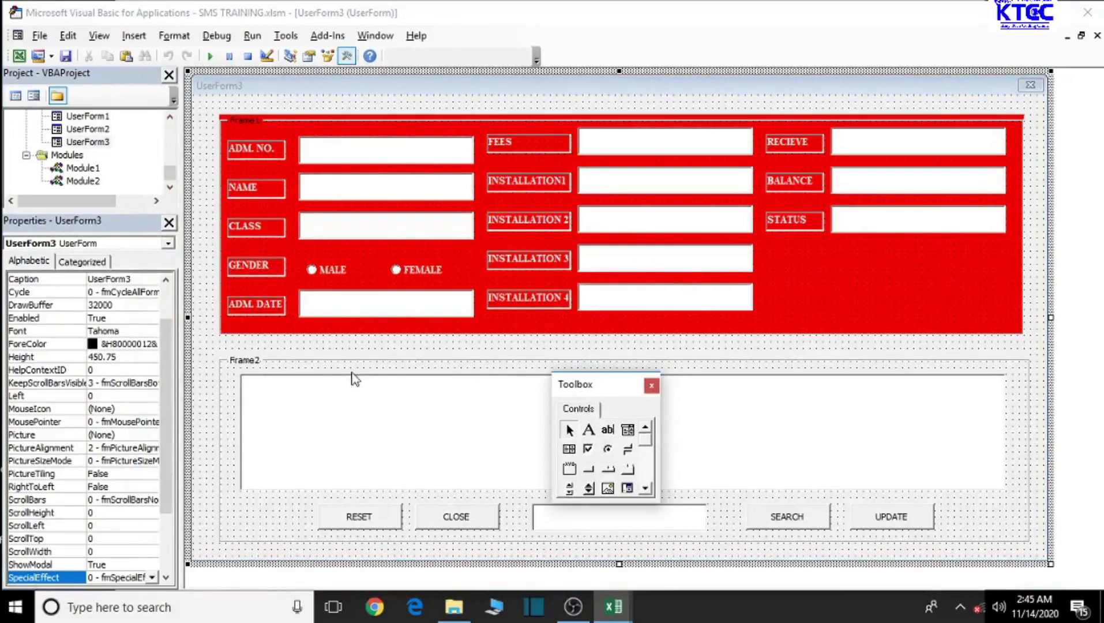
left_click(353, 346)
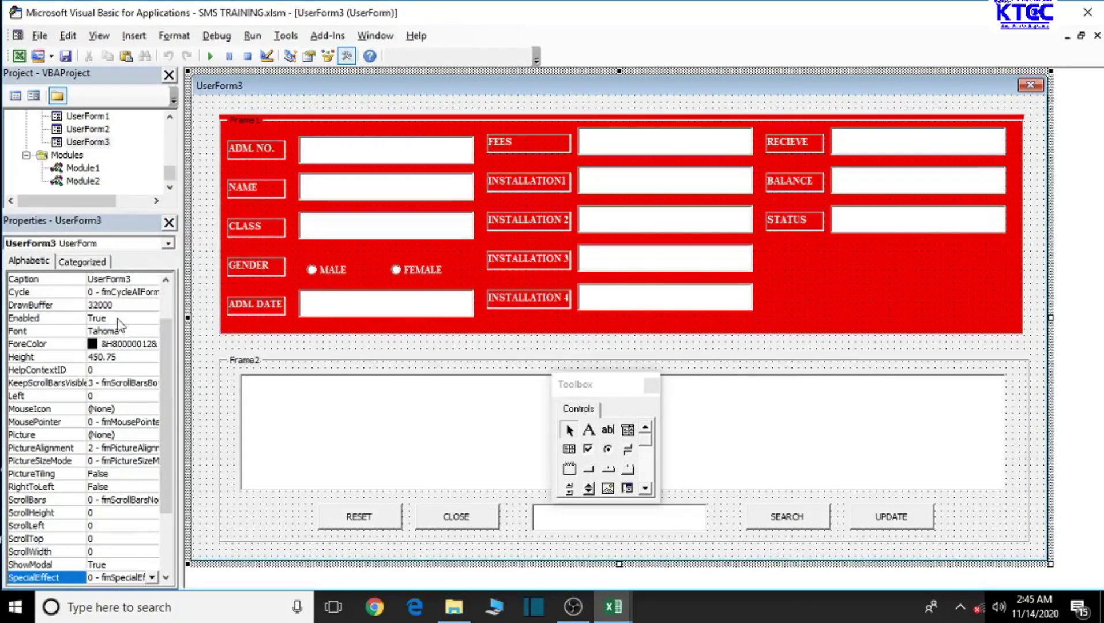
scroll(50, 305, "up", 2)
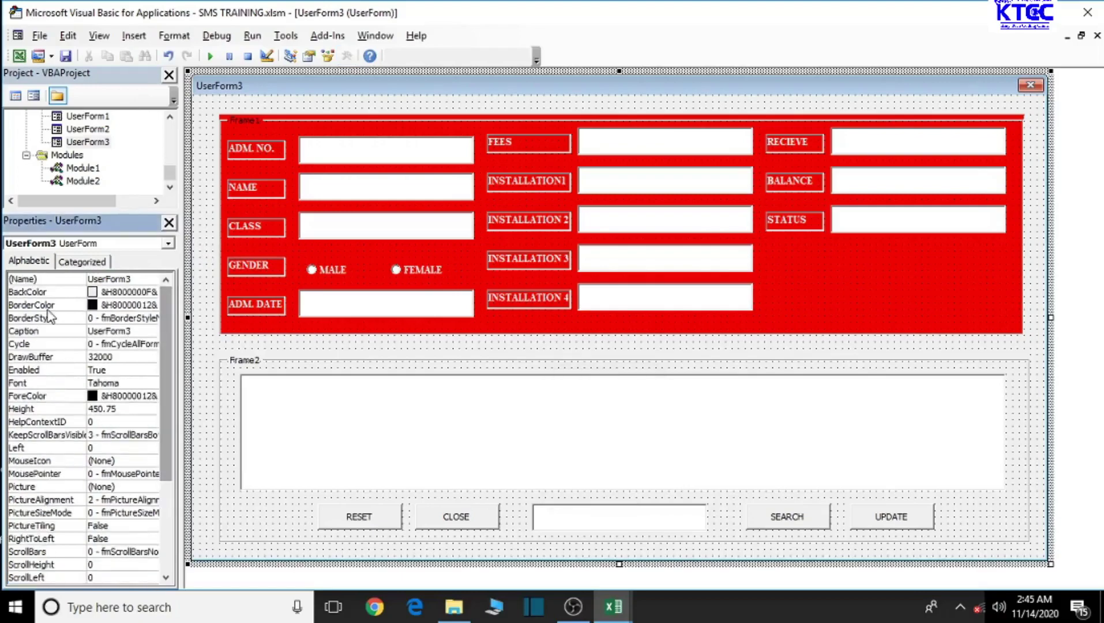
- Set UserForm3's BackColor to palette pink (&H008080FF)
left_click(109, 292)
left_click(152, 291)
left_click(92, 309)
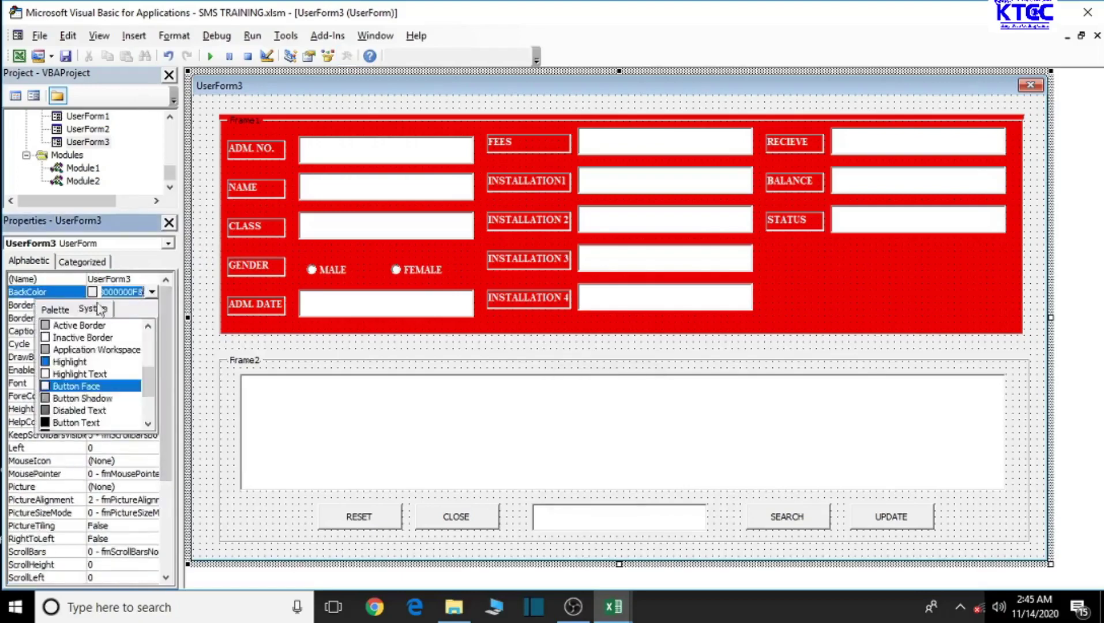
left_click(56, 309)
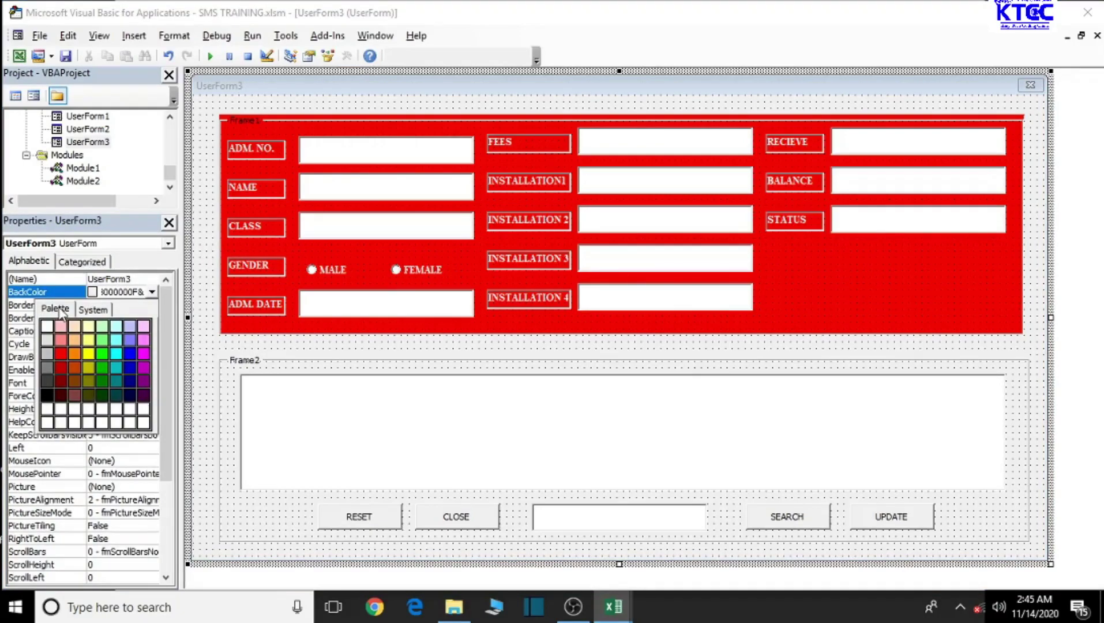
left_click(62, 341)
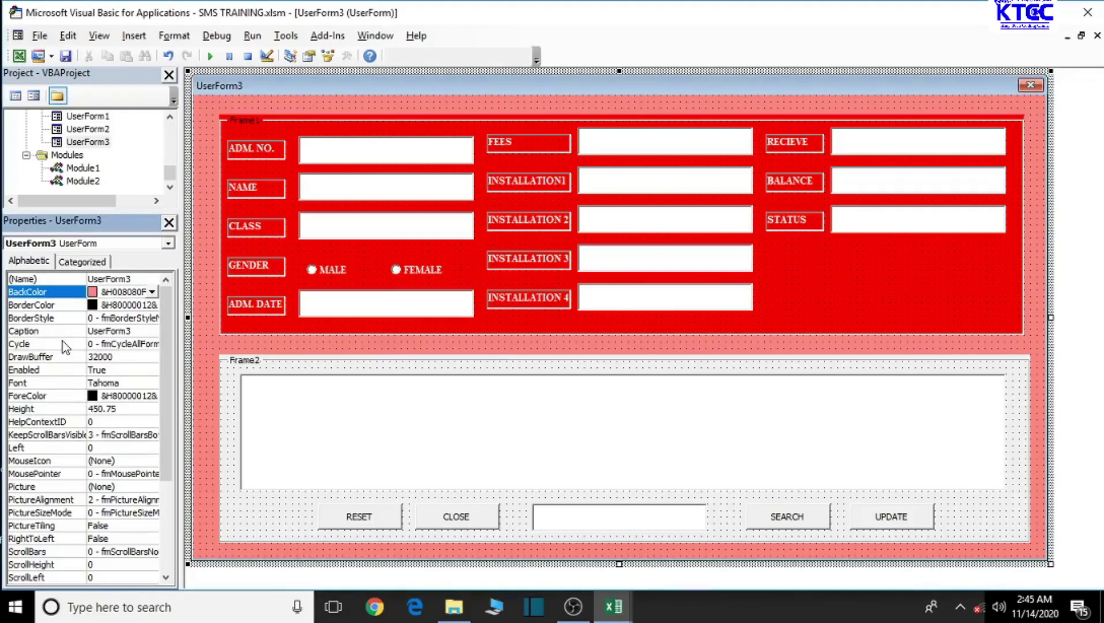
left_click(233, 465)
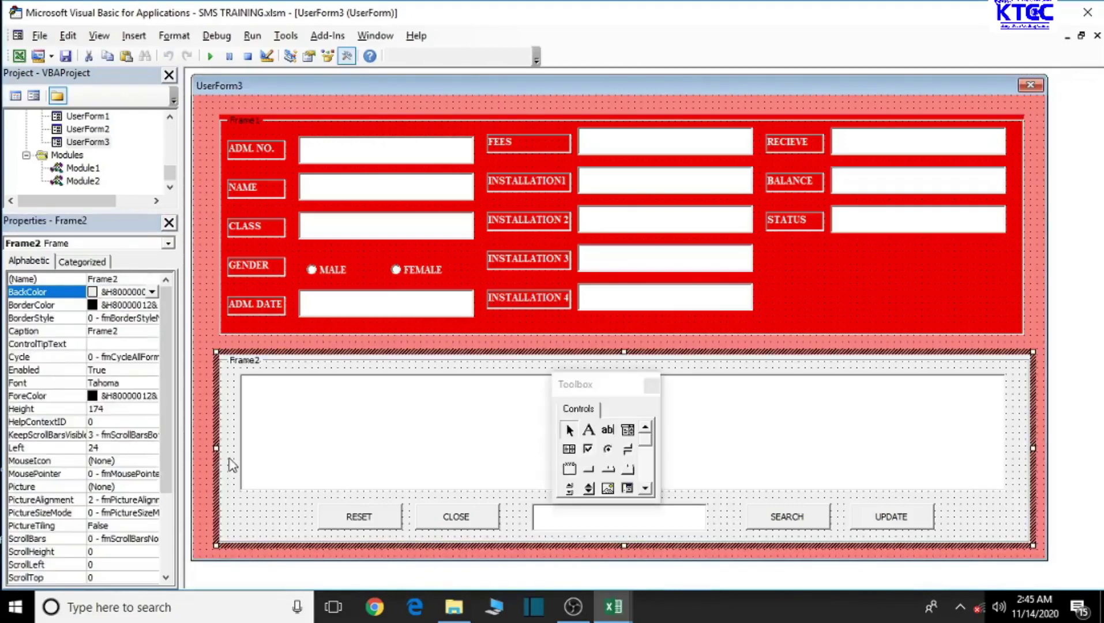
- Set Frame2's BackColor to light pink from the Palette
left_click(155, 291)
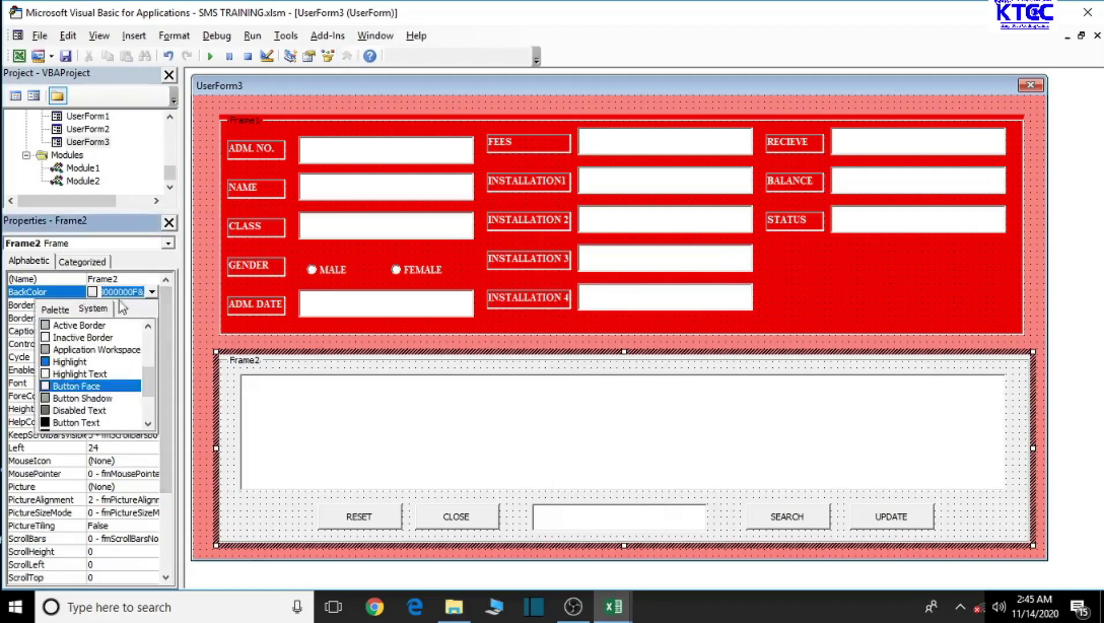
left_click(55, 309)
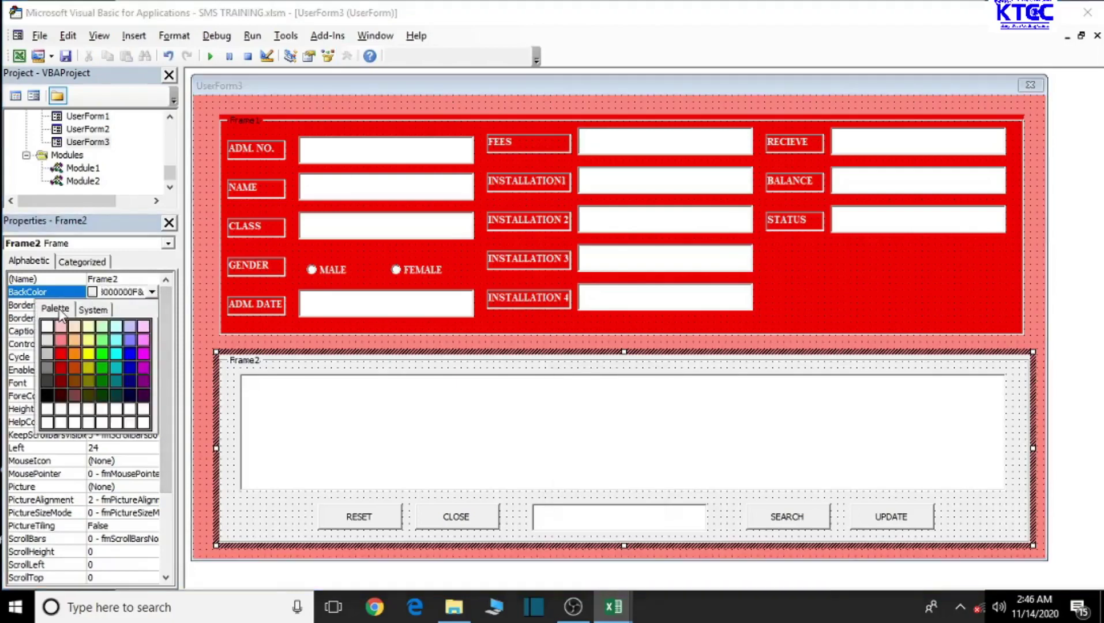
left_click(60, 326)
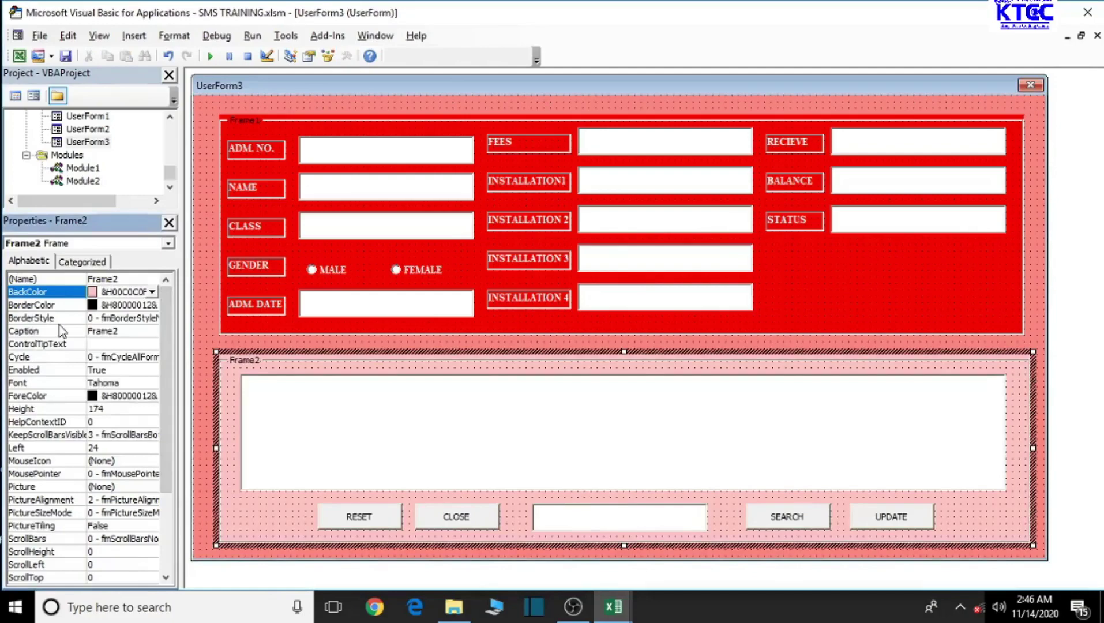
left_click(1036, 319)
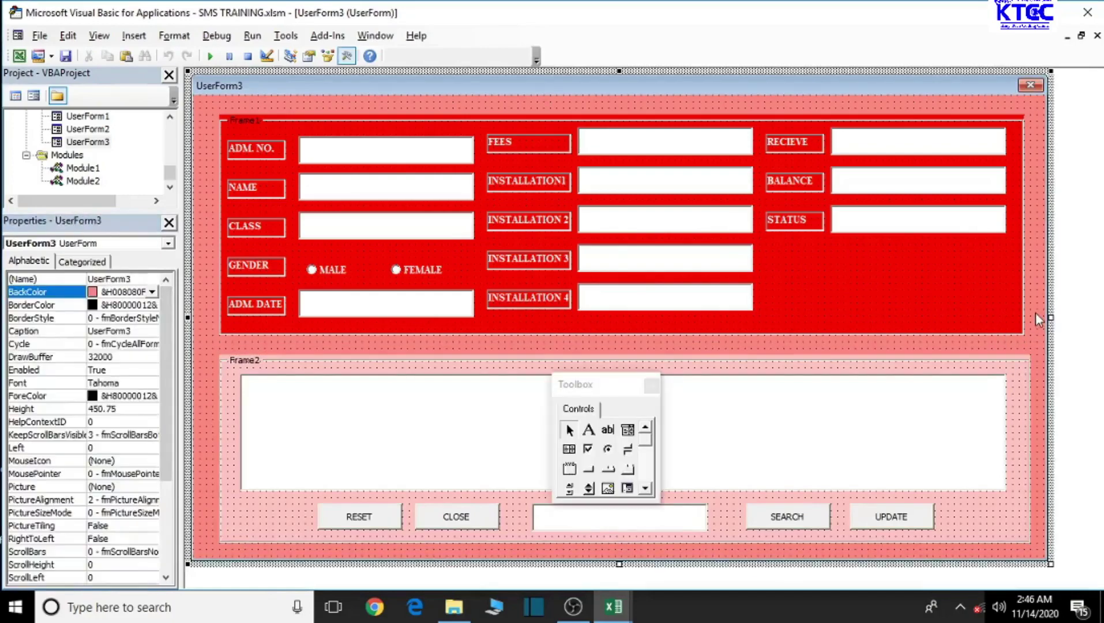
- Set ListBox1's BackColor to light peach (&H00C0E0FF) and test-run the form
left_click(754, 441)
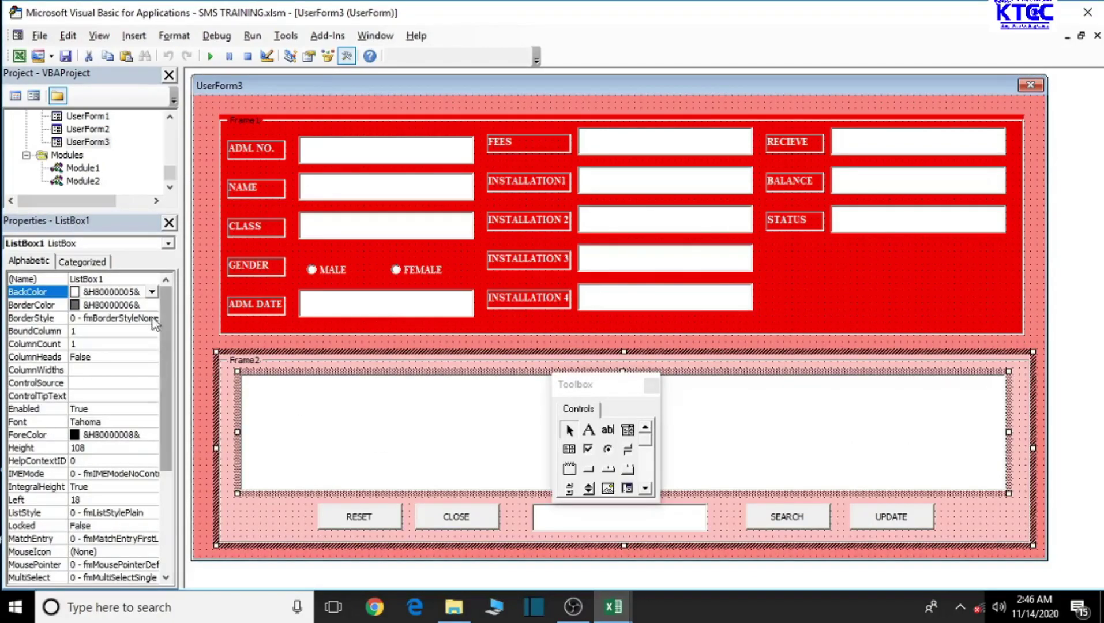
left_click(152, 292)
left_click(64, 311)
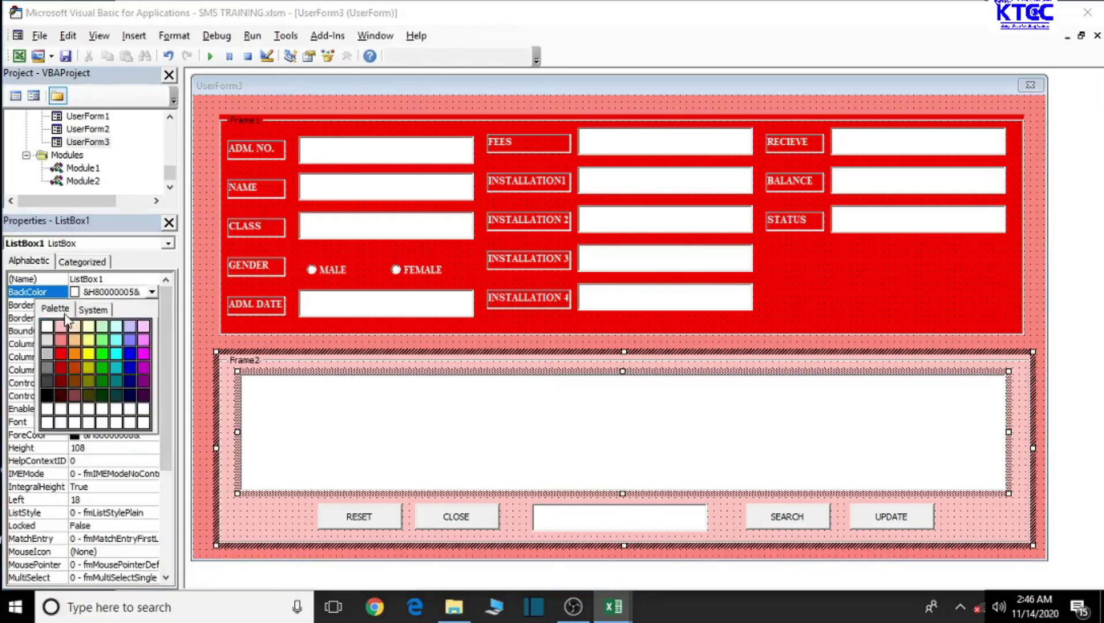
left_click(76, 328)
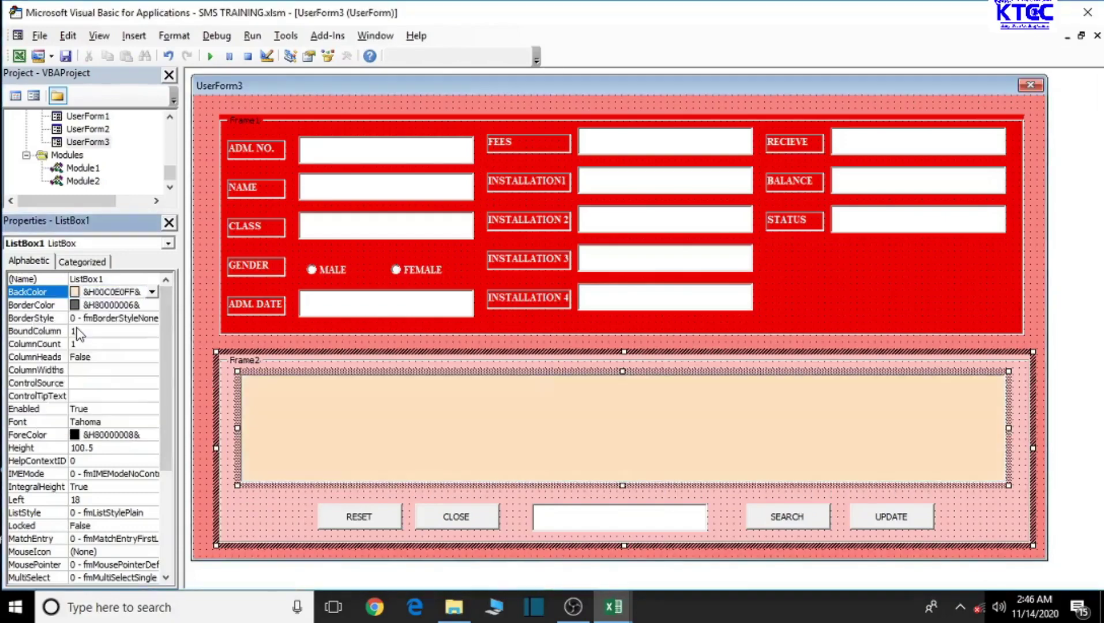
left_click(1035, 318)
left_click(210, 56)
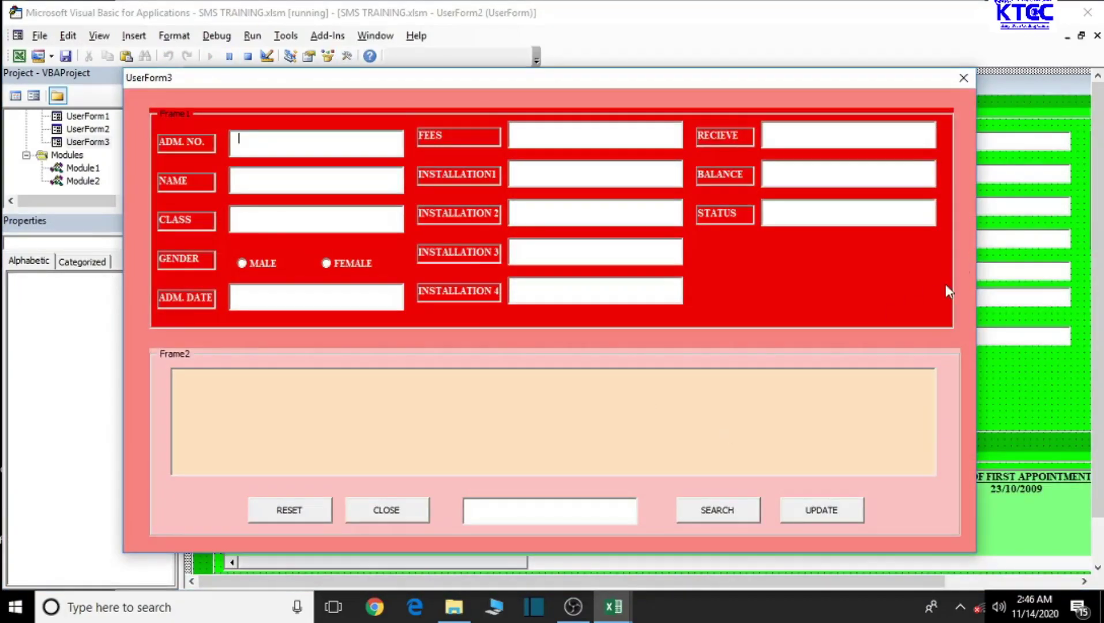
left_click(959, 80)
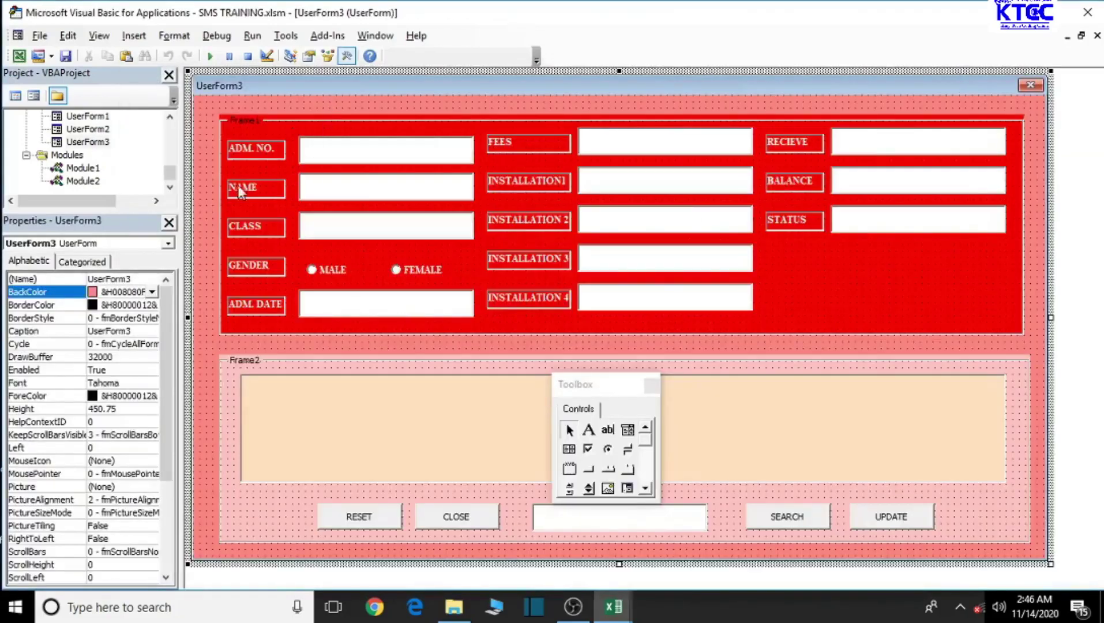
- Select Frame1 and Frame2 together and set their Font to Times New Roman, Bold, size 14
left_click(813, 291)
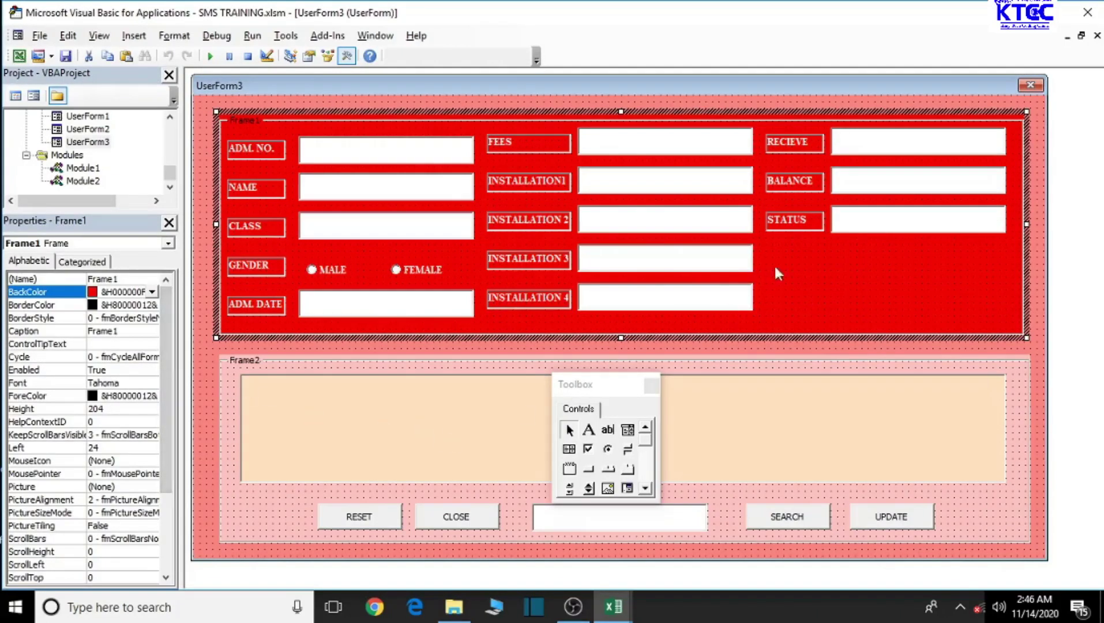
left_click(959, 517, "ctrl")
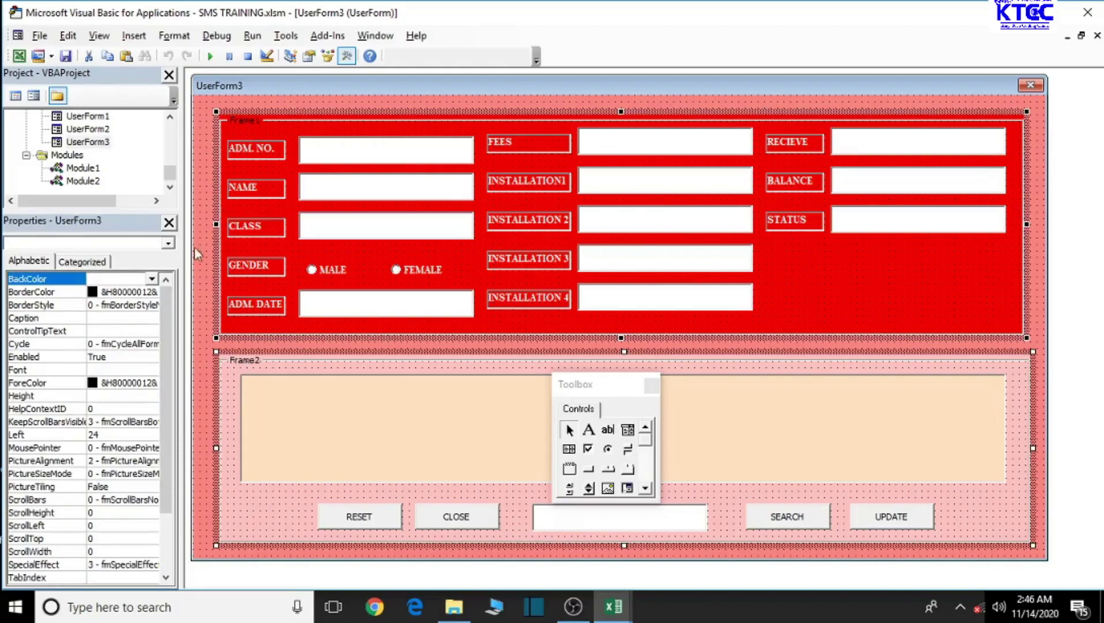
left_click(115, 375)
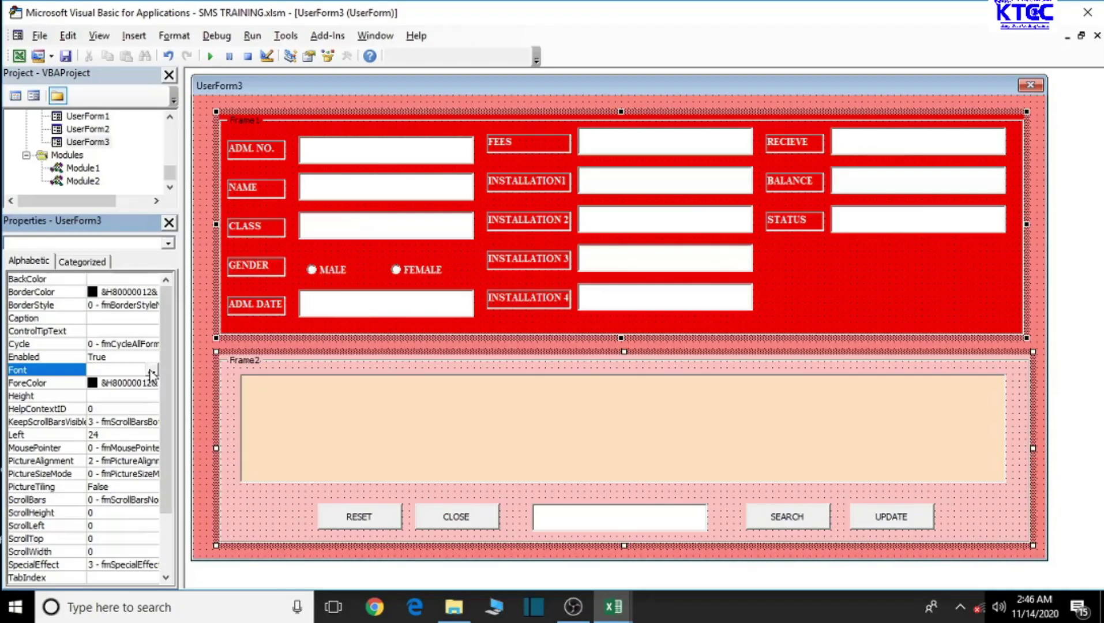
left_click(151, 370)
left_click(173, 181)
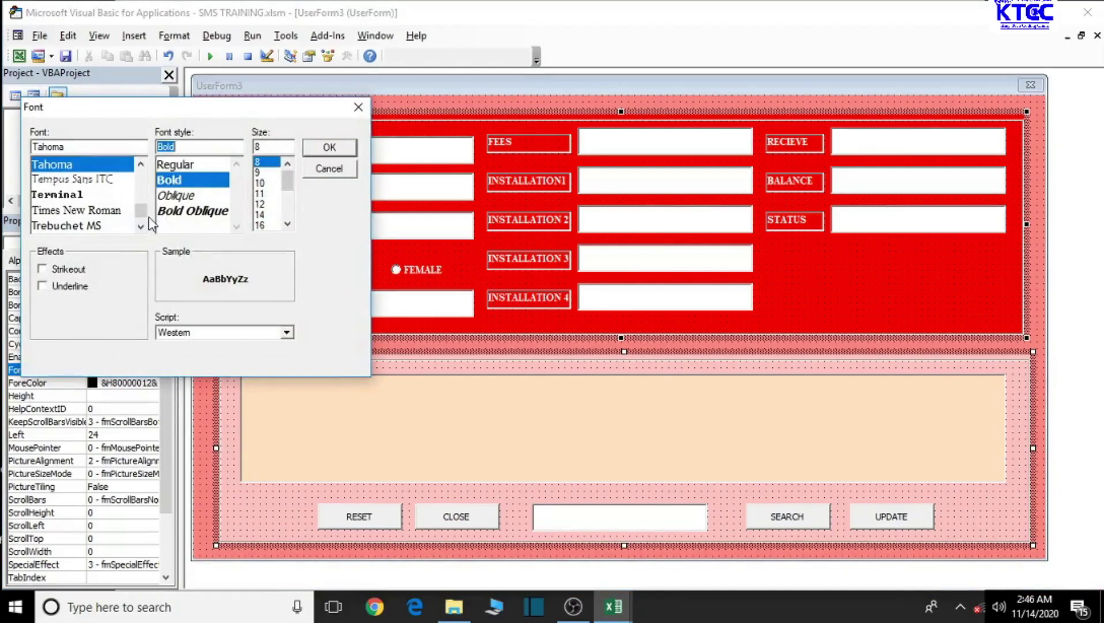
left_click(73, 212)
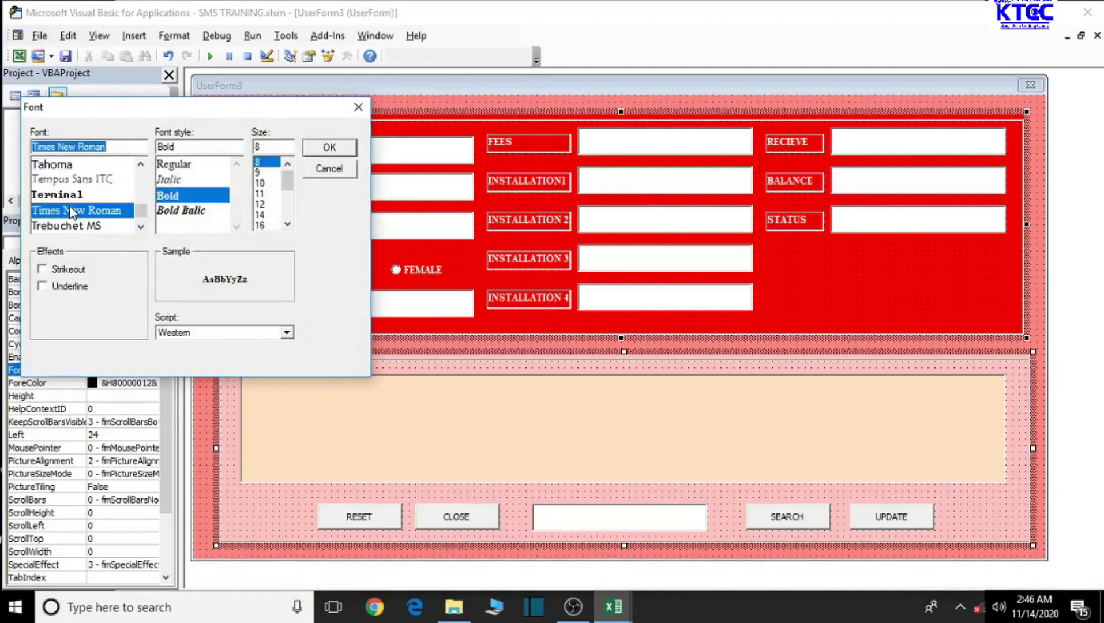
left_click(260, 215)
left_click(319, 147)
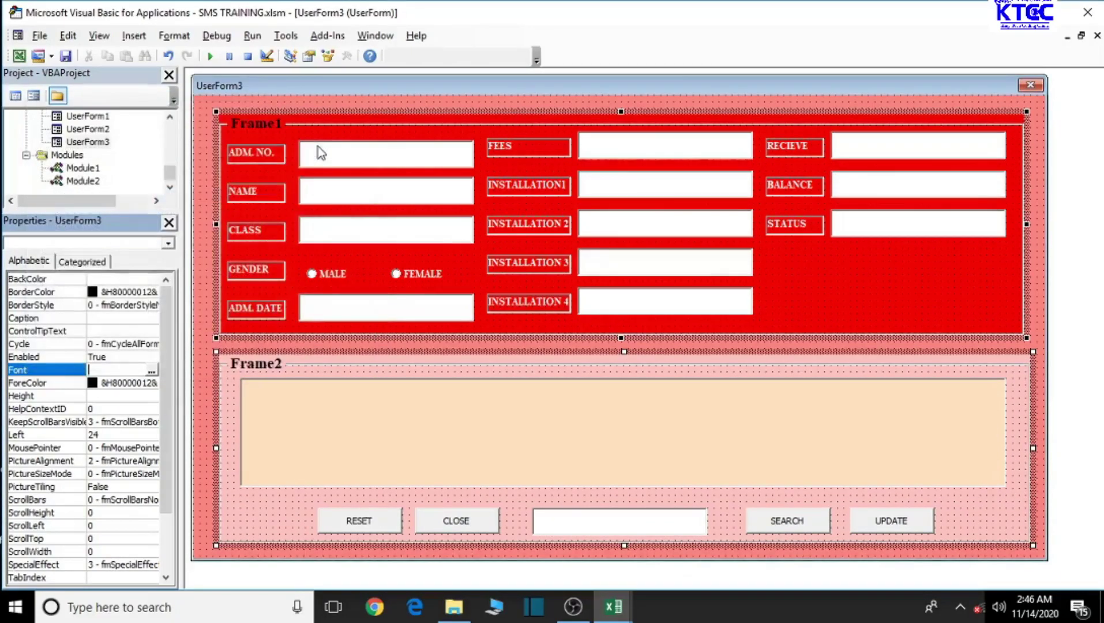